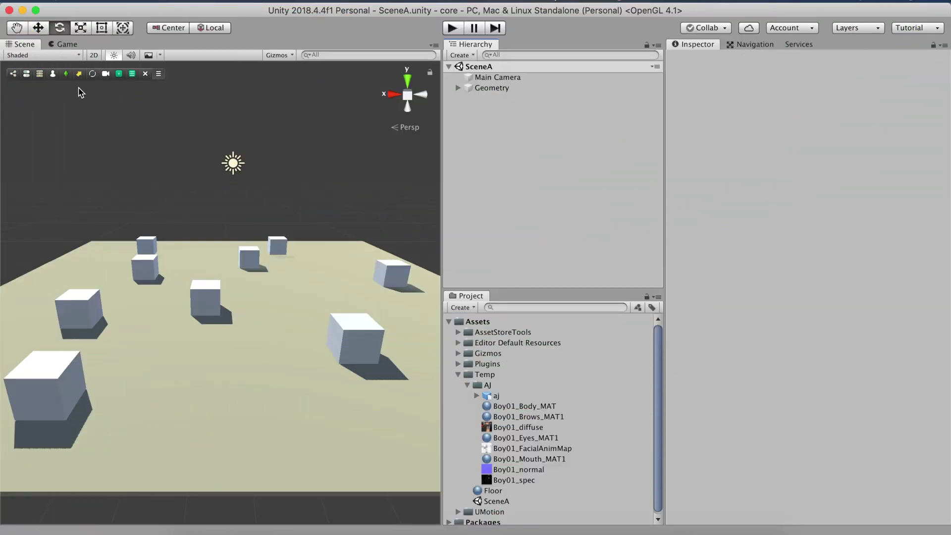
# Add a Game Creator player and move it onto the floor at about X -0.55, Y 0.11, Z 5.6
pyautogui.click(68, 79)
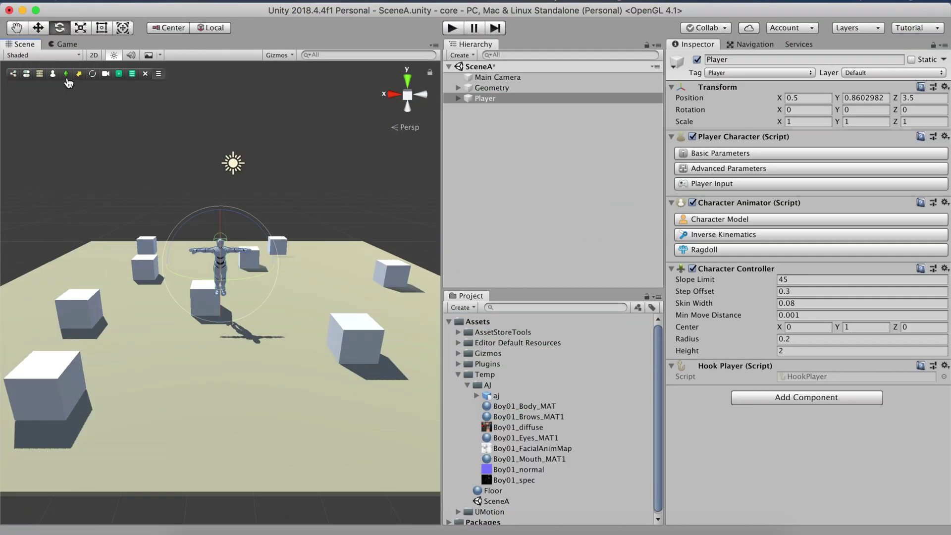
pyautogui.press('w')
pyautogui.moveTo(225, 211); pyautogui.dragTo(224, 232)
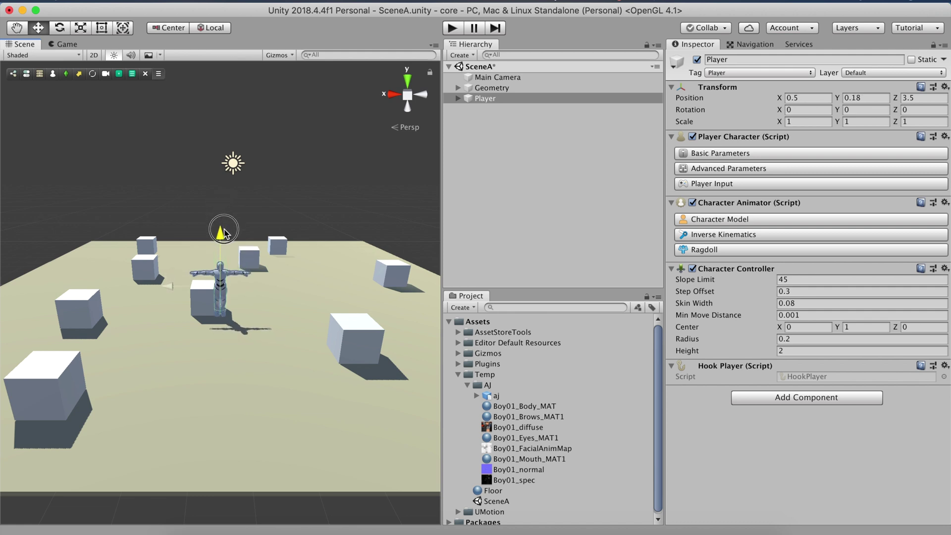
pyautogui.moveTo(220, 294); pyautogui.dragTo(259, 321)
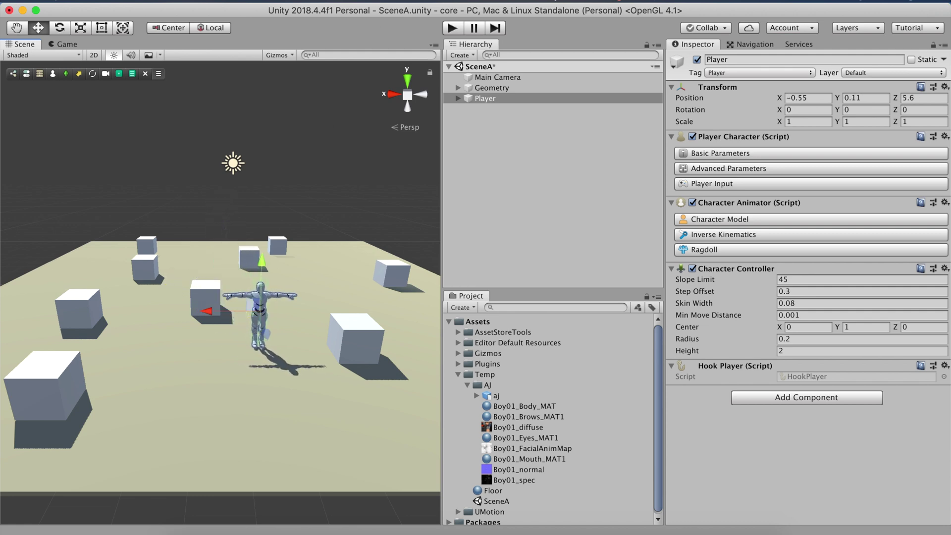
pyautogui.click(390, 1)
pyautogui.moveTo(394, 44)
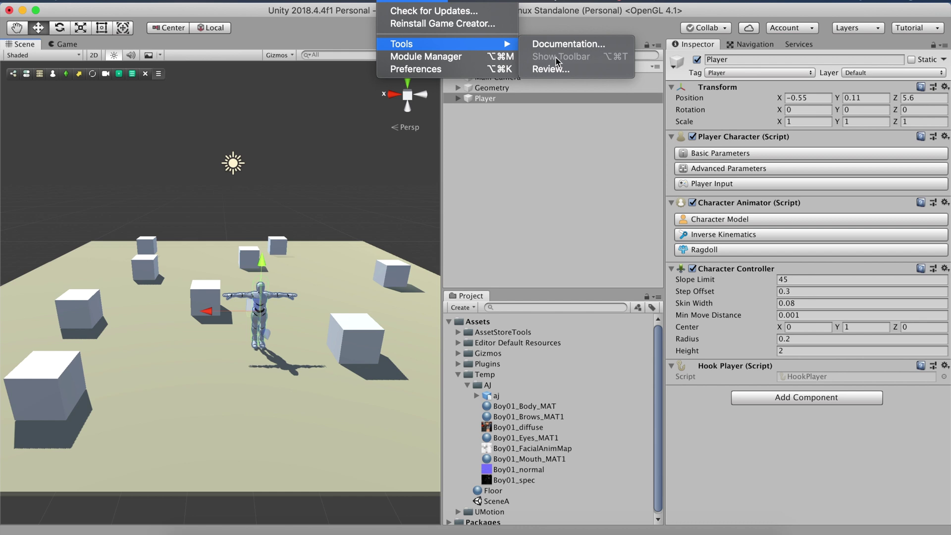
pyautogui.click(529, 151)
# Replace the player's character model with the aj model from the AJ folder and save the scene
pyautogui.click(696, 221)
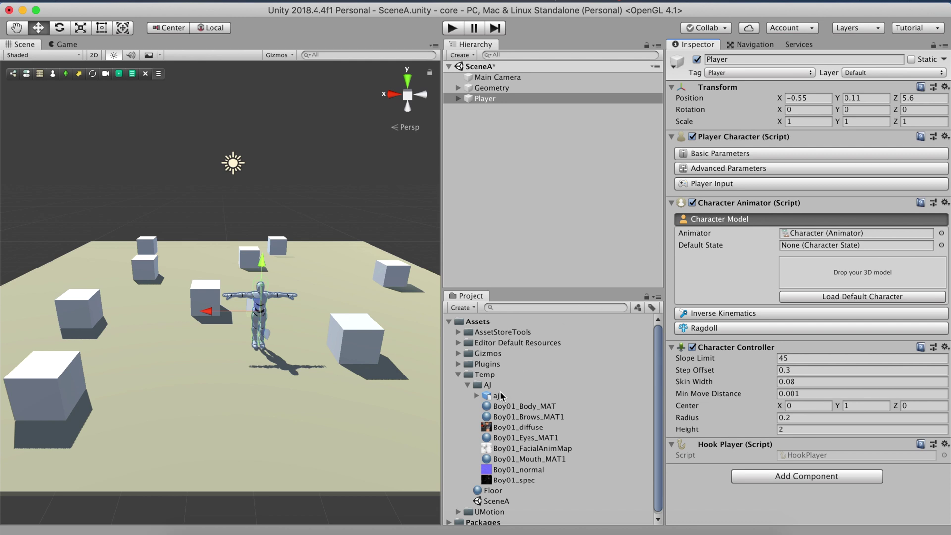
pyautogui.moveTo(497, 395); pyautogui.dragTo(838, 277)
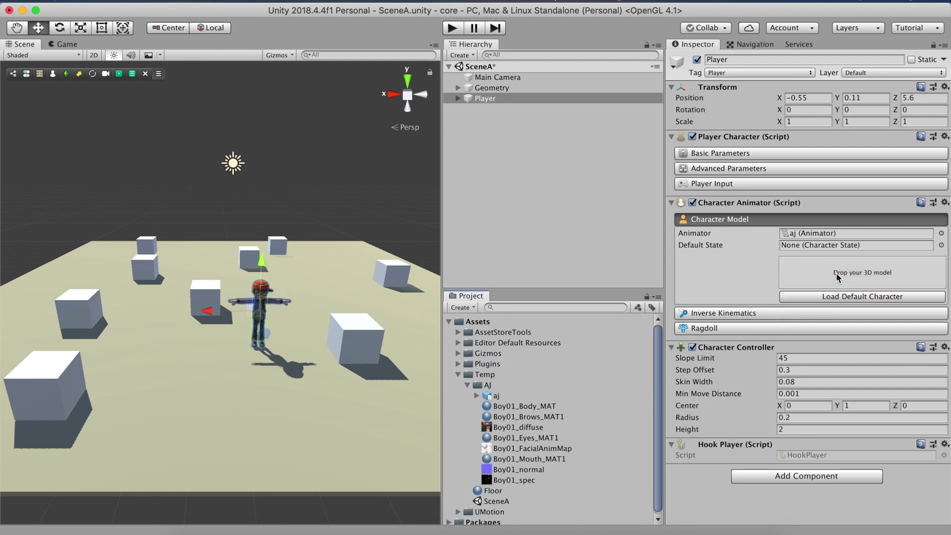
pyautogui.click(473, 206)
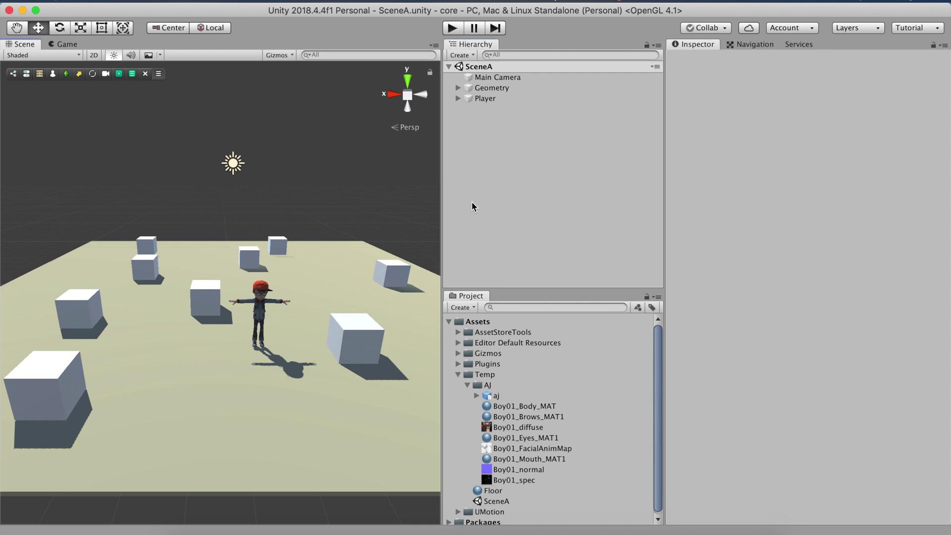
# Play-test the scene by running the character in several directions and jumping, and stop play mode
pyautogui.click(452, 28)
pyautogui.press('s')
pyautogui.press('a')
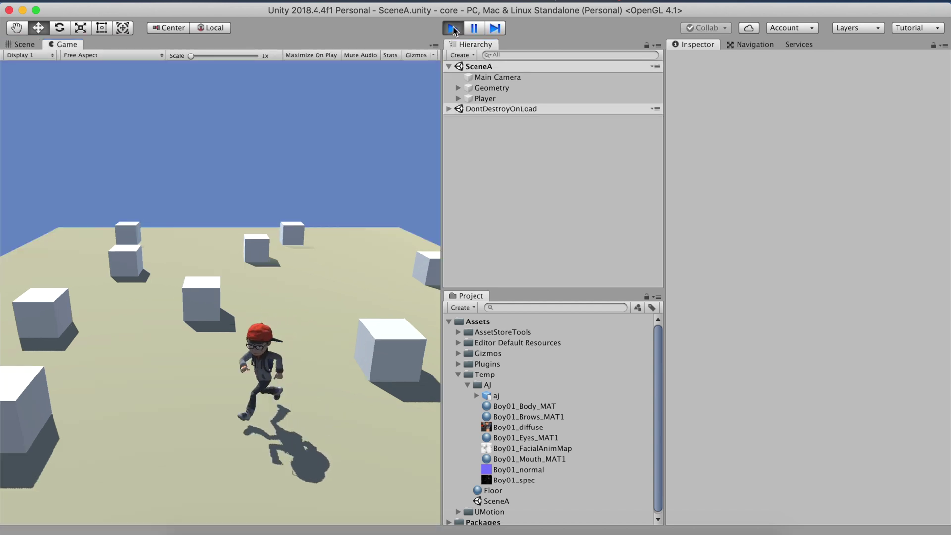
pyautogui.press('w')
pyautogui.press('d')
pyautogui.press('d')
pyautogui.press('space')
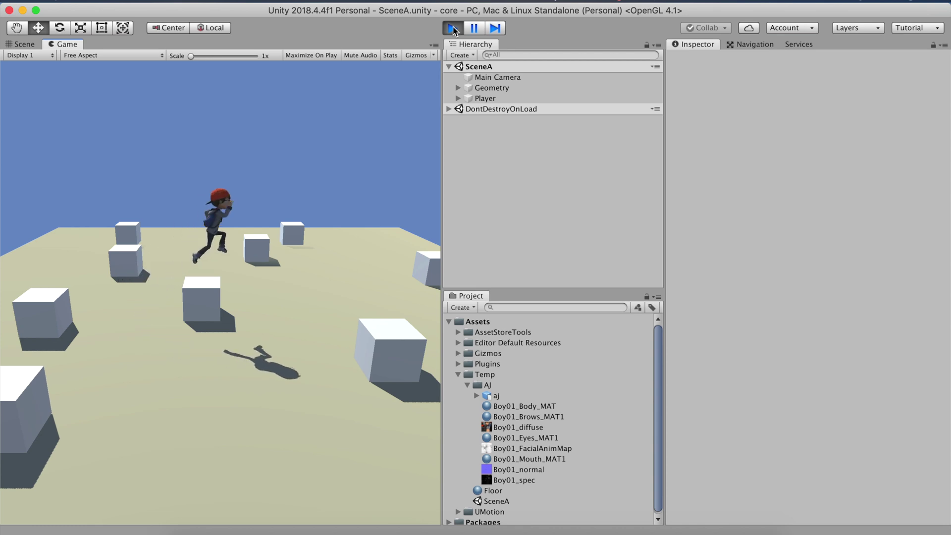
pyautogui.press('s')
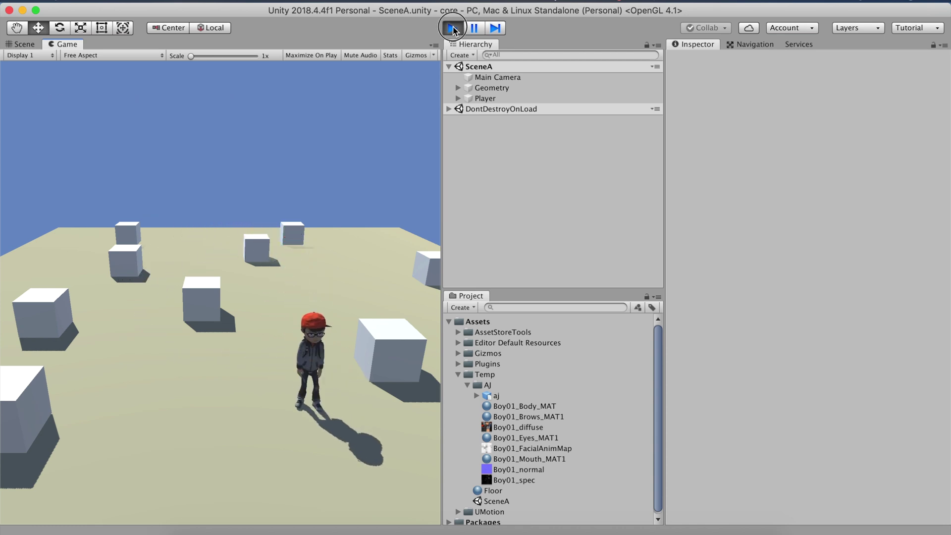
pyautogui.click(453, 29)
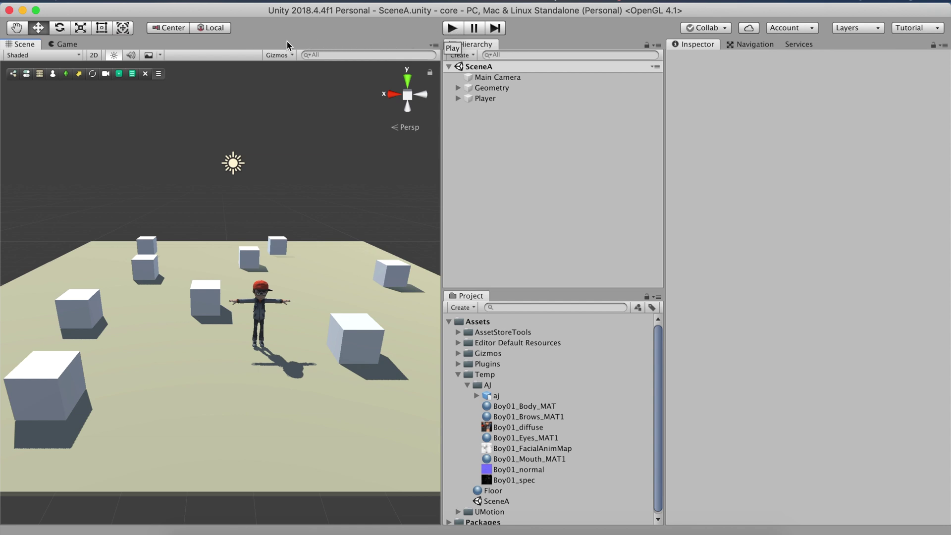
# Add a camera motor to the scene, rename it AdventureMotor, and save the scene
pyautogui.click(105, 74)
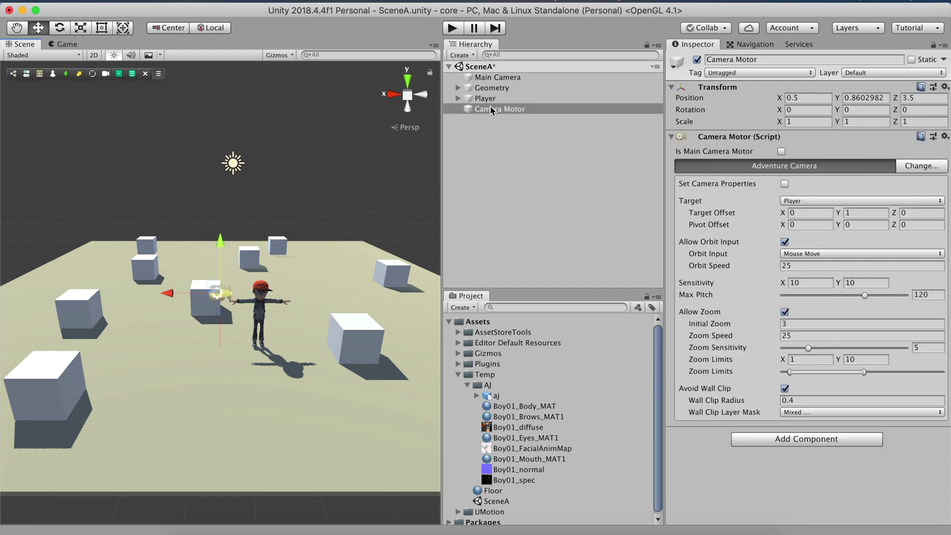
pyautogui.click(500, 111)
pyautogui.click(500, 111)
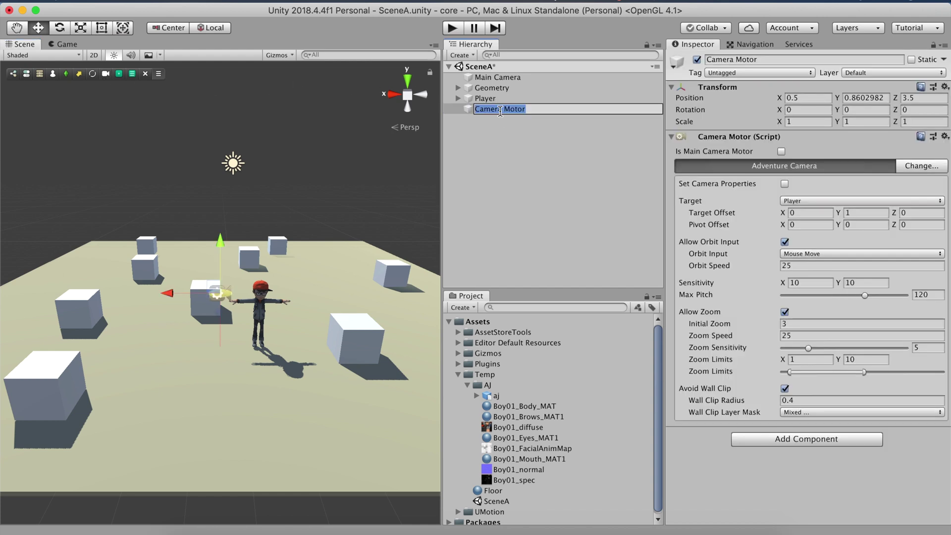
pyautogui.write('AdventureMotor')
pyautogui.press('Return')
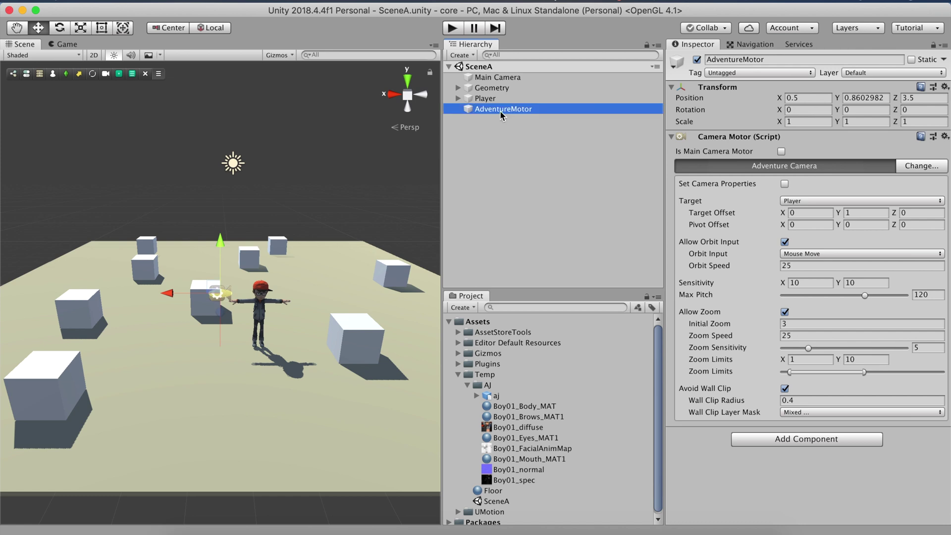
pyautogui.press('super+s')
# Play-test the adventure camera by running, jumping, orbiting around the character, and zooming out and back in
pyautogui.click(454, 32)
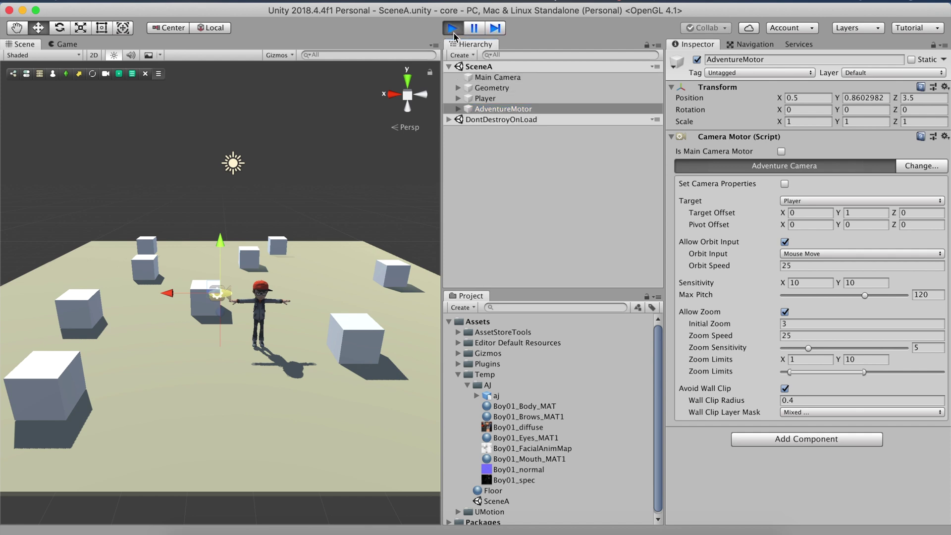
pyautogui.press('w')
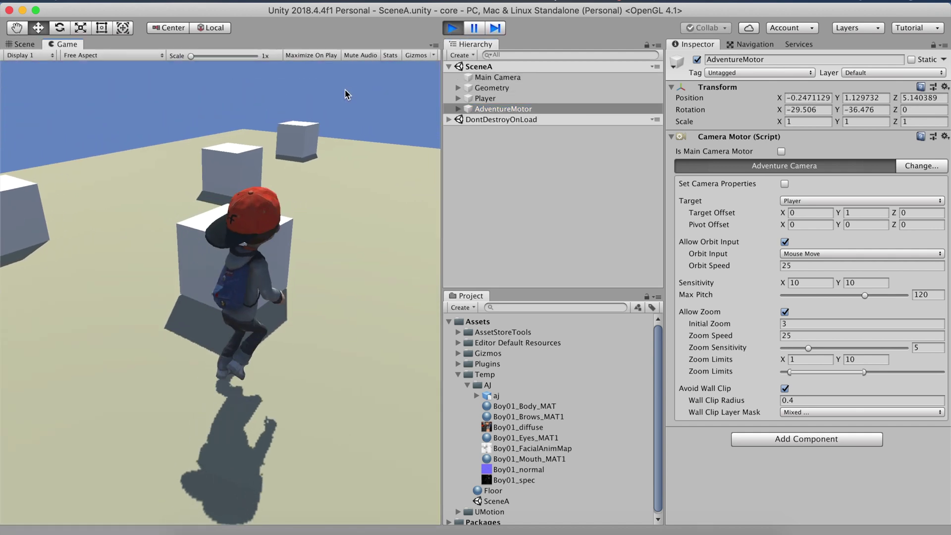
pyautogui.scroll(-5, 281, 85)
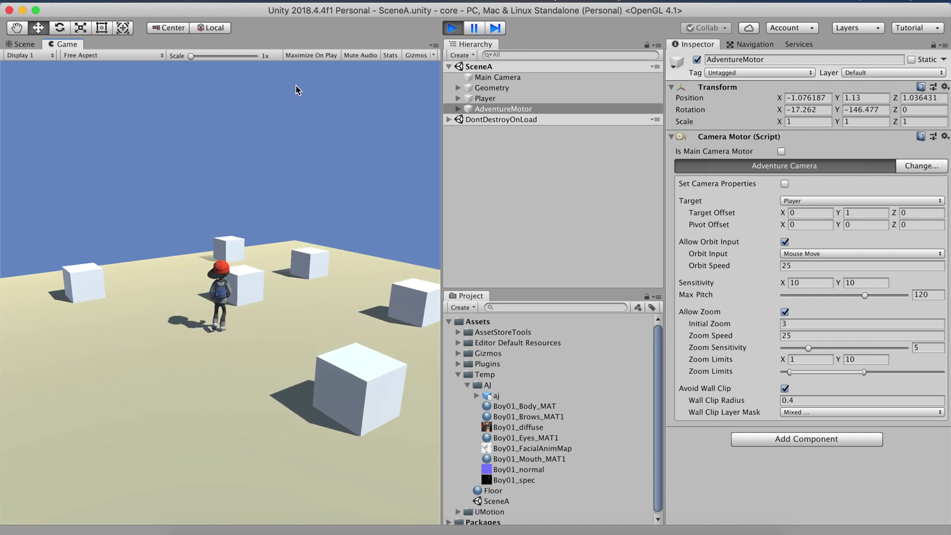
pyautogui.press('s')
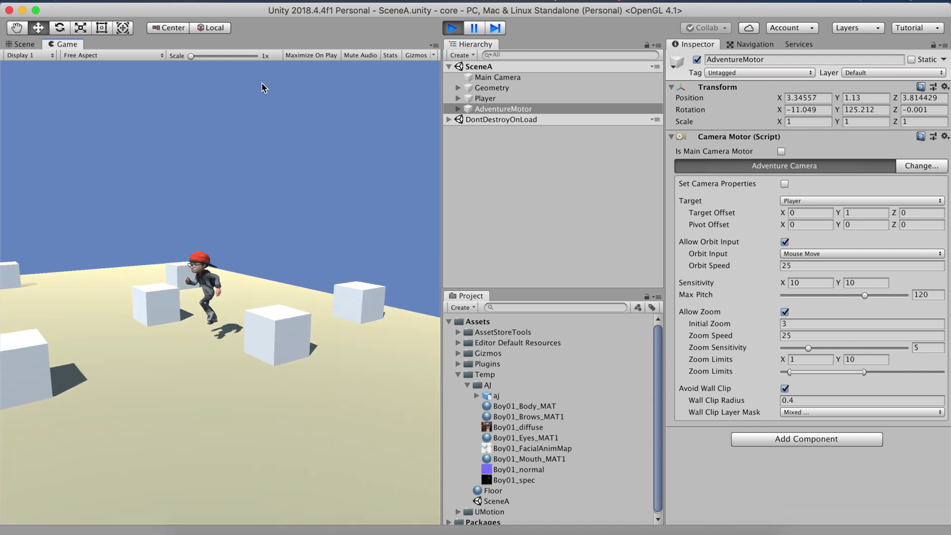
pyautogui.press('space')
pyautogui.press('w')
pyautogui.press('space')
pyautogui.press('d')
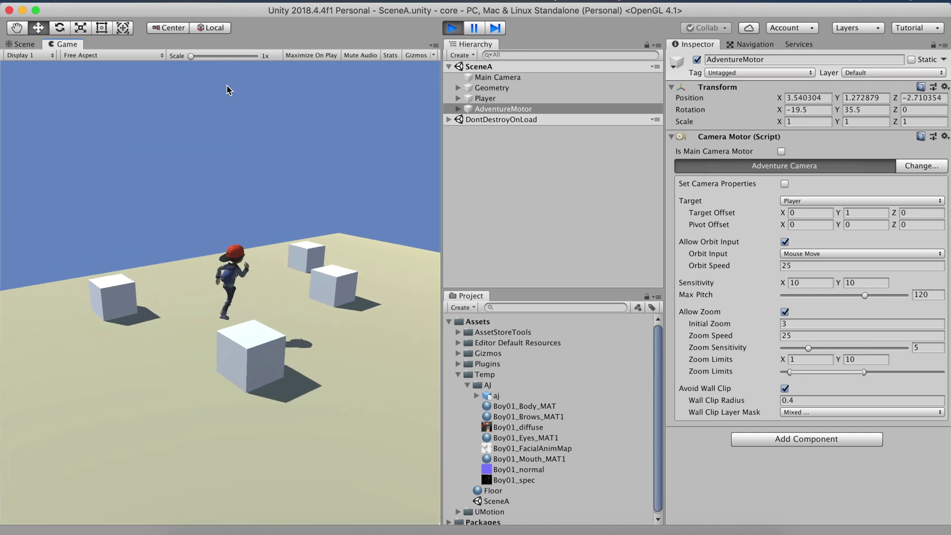
pyautogui.press('space')
pyautogui.press('s')
pyautogui.press('w')
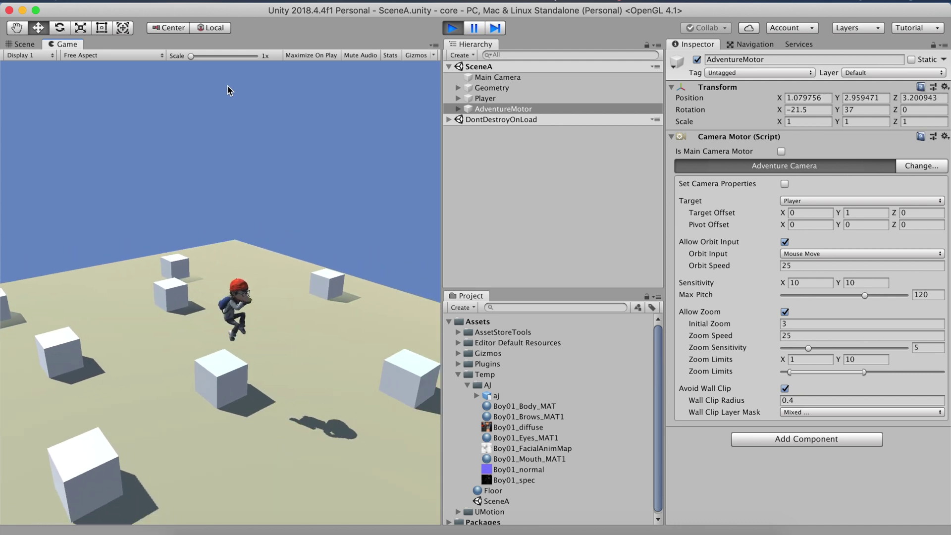
pyautogui.press('s')
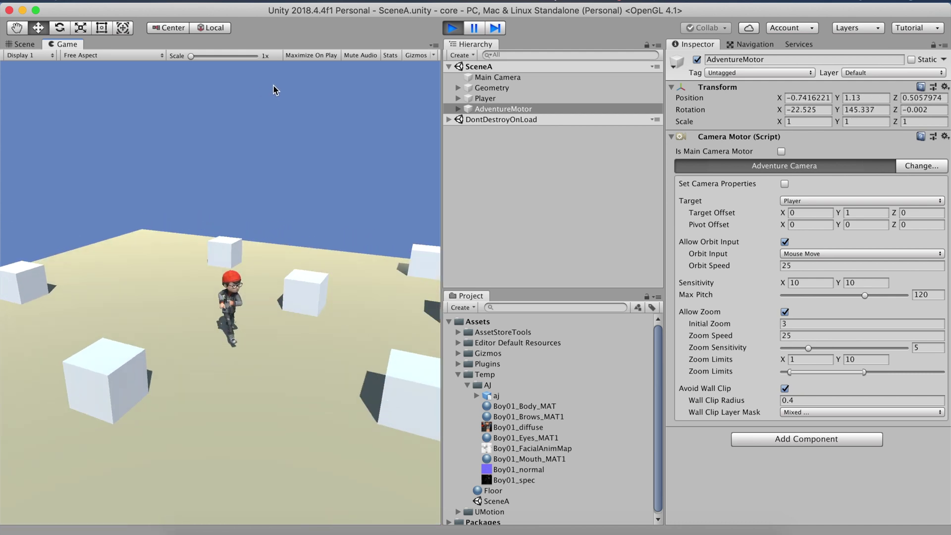
pyautogui.scroll(5, 275, 83)
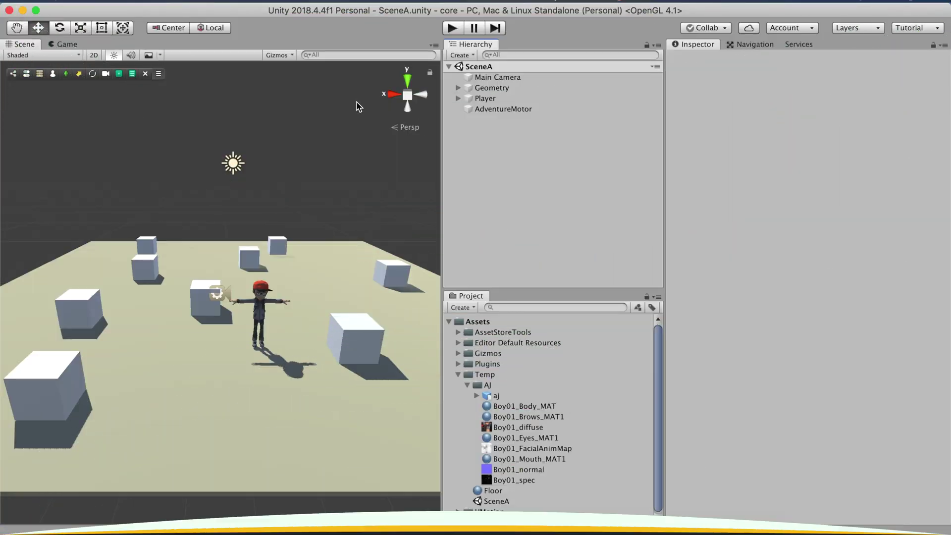
# Add a second camera motor, change its type to First Person Camera, and rename it FPSMotor
pyautogui.click(106, 74)
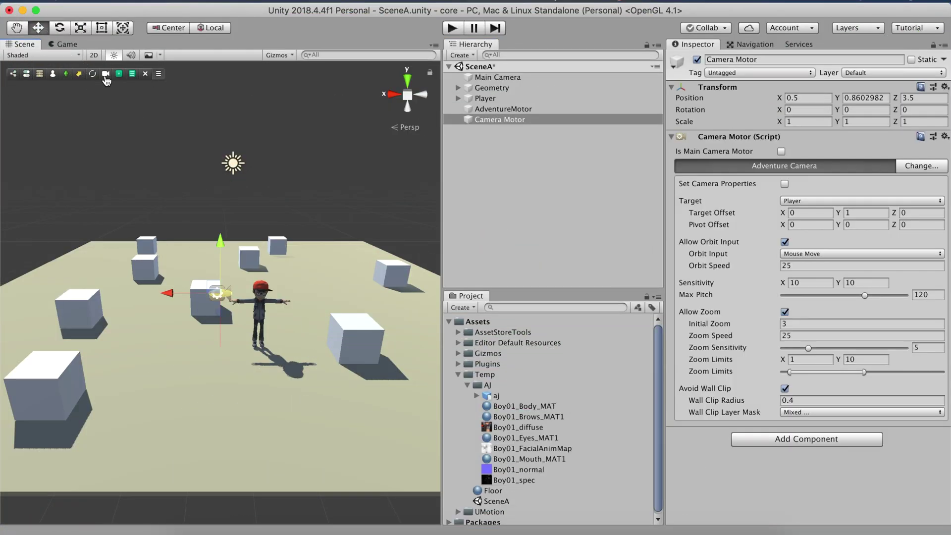
pyautogui.click(484, 121)
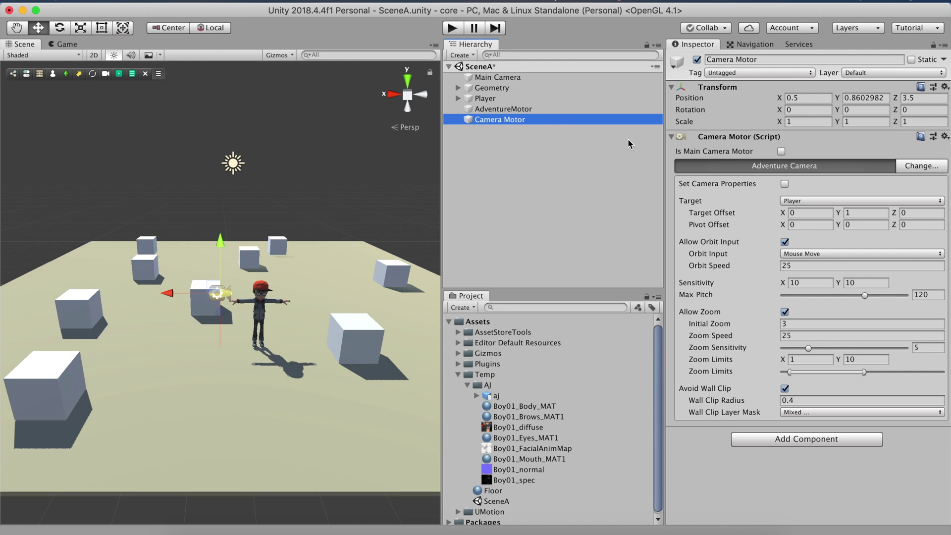
pyautogui.click(925, 167)
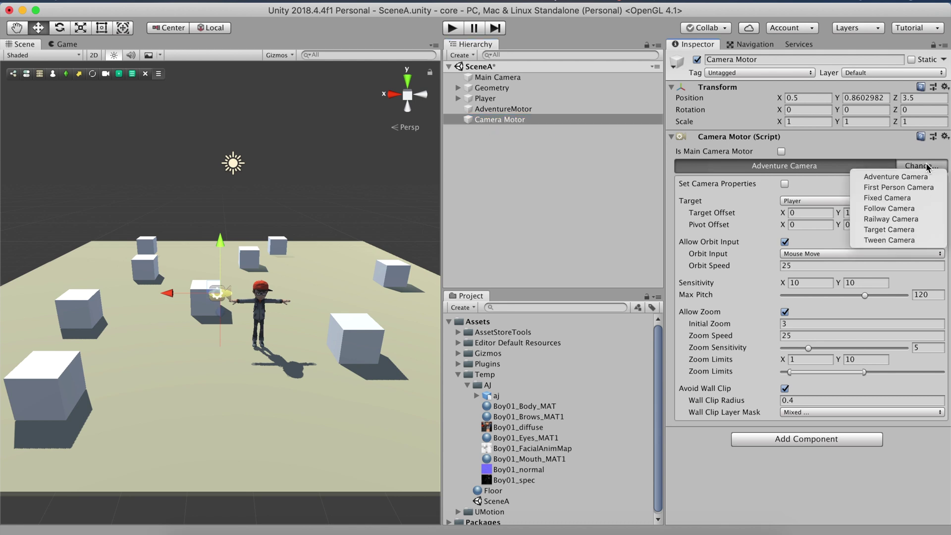
pyautogui.click(916, 186)
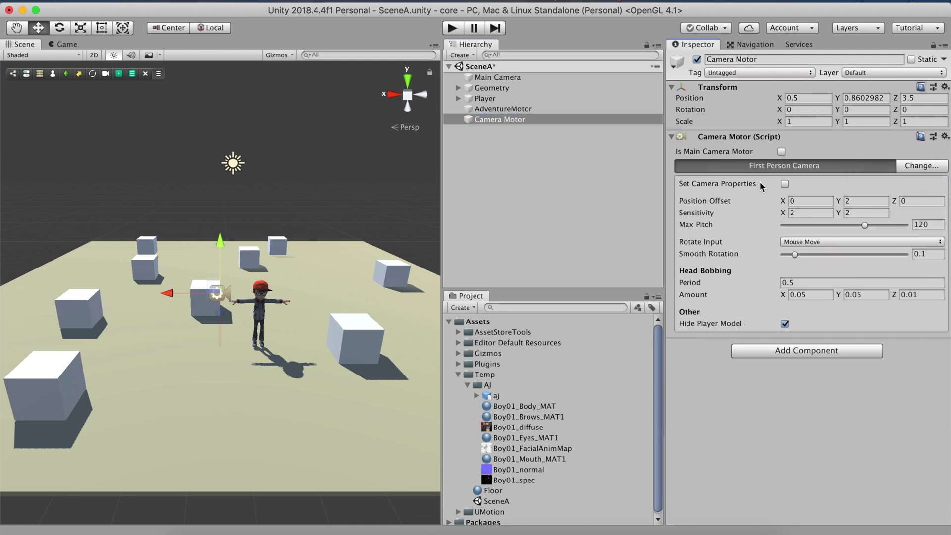
pyautogui.click(506, 120)
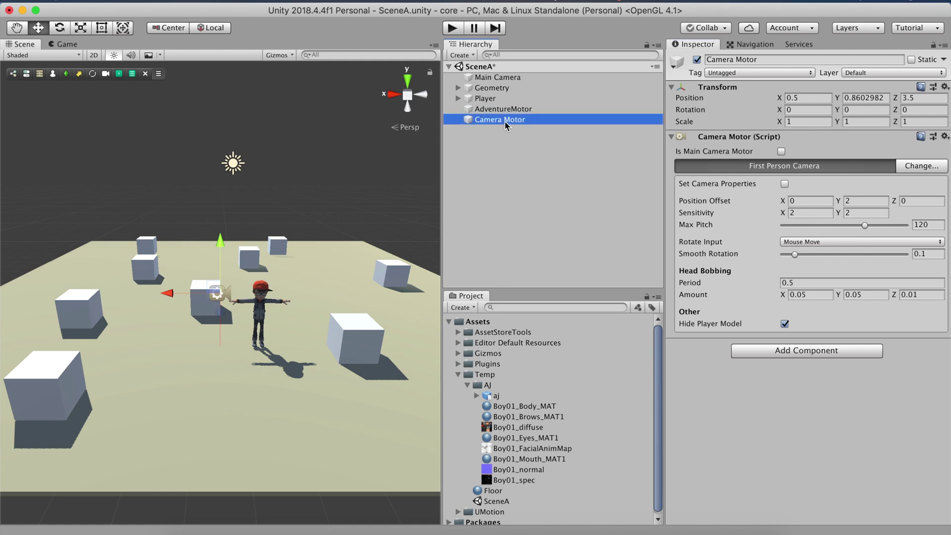
pyautogui.write('FPSM')
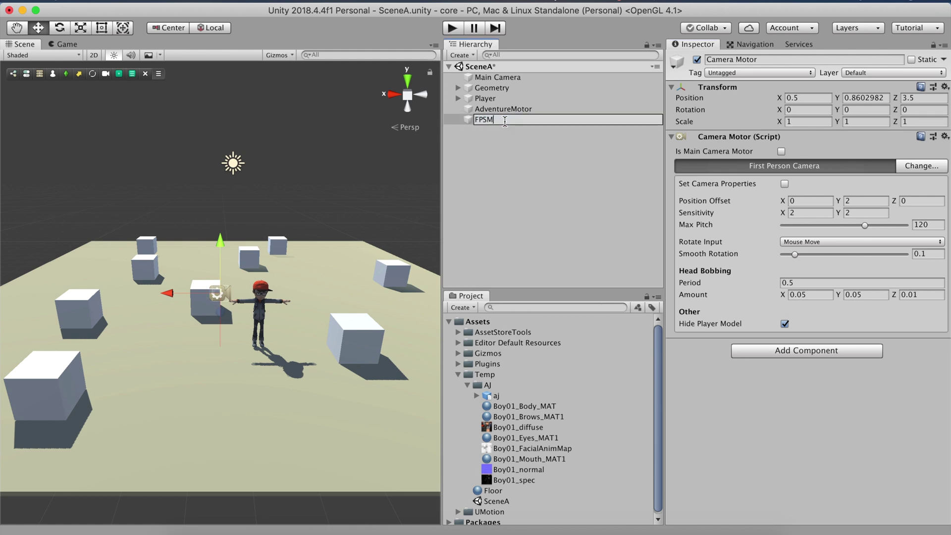
pyautogui.write('otor')
pyautogui.press('Return')
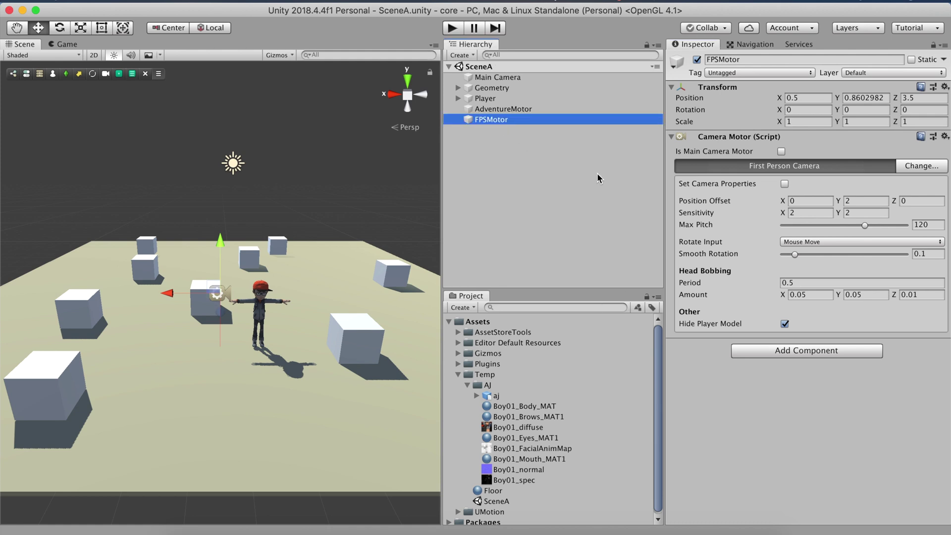
# Assign FPSMotor as the Main Camera's current camera motor and play-test walking in first-person view
pyautogui.click(522, 78)
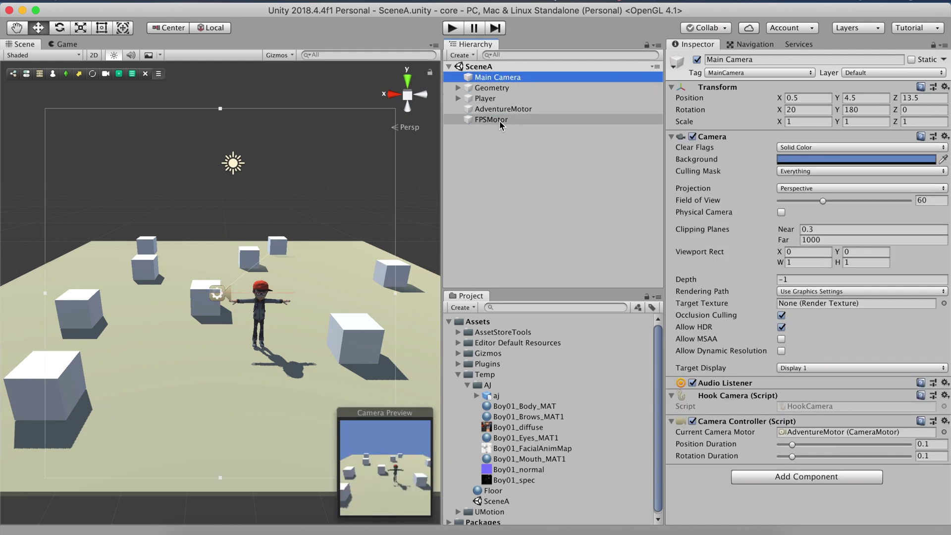
pyautogui.moveTo(499, 120); pyautogui.dragTo(852, 437)
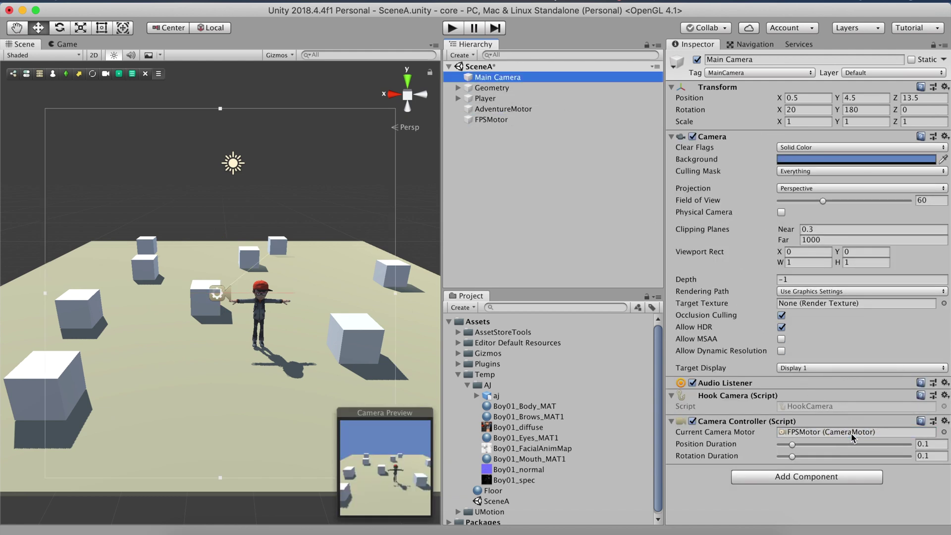
pyautogui.click(448, 30)
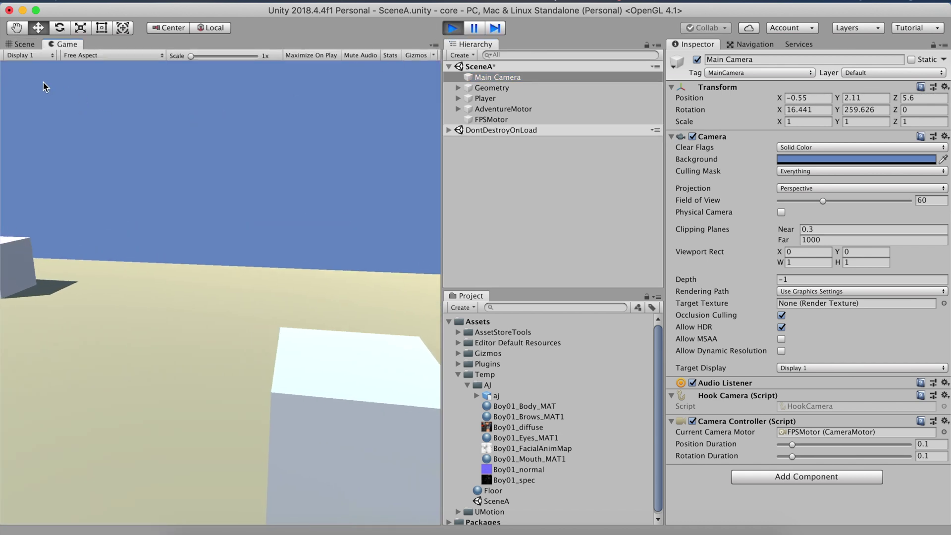
pyautogui.press('w')
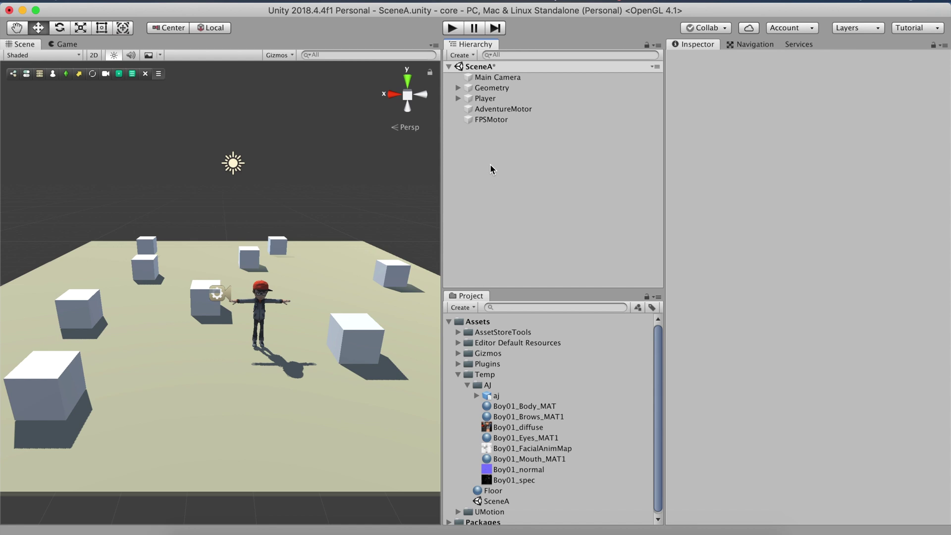
# Add a Game Creator Trigger to the scene and change its trigger type to On Key Up
pyautogui.rightClick(490, 157)
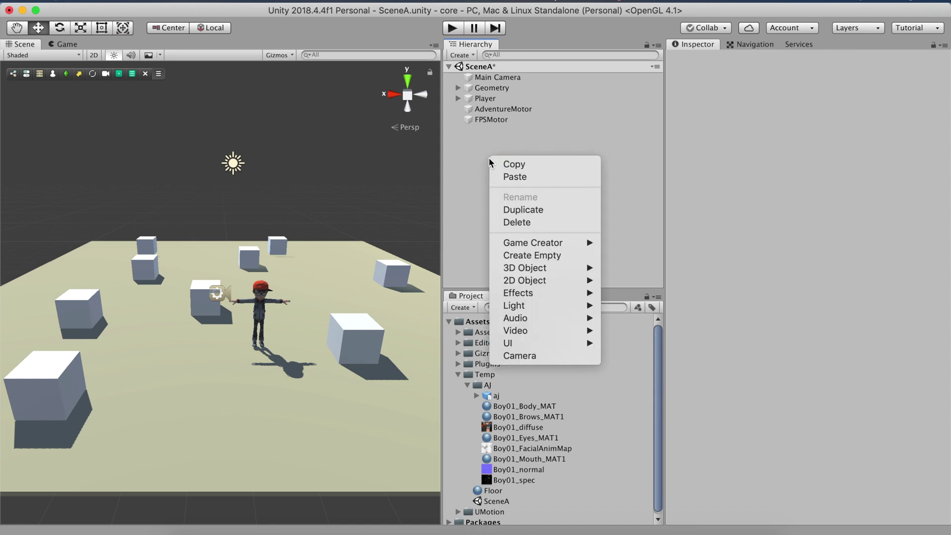
pyautogui.moveTo(538, 246)
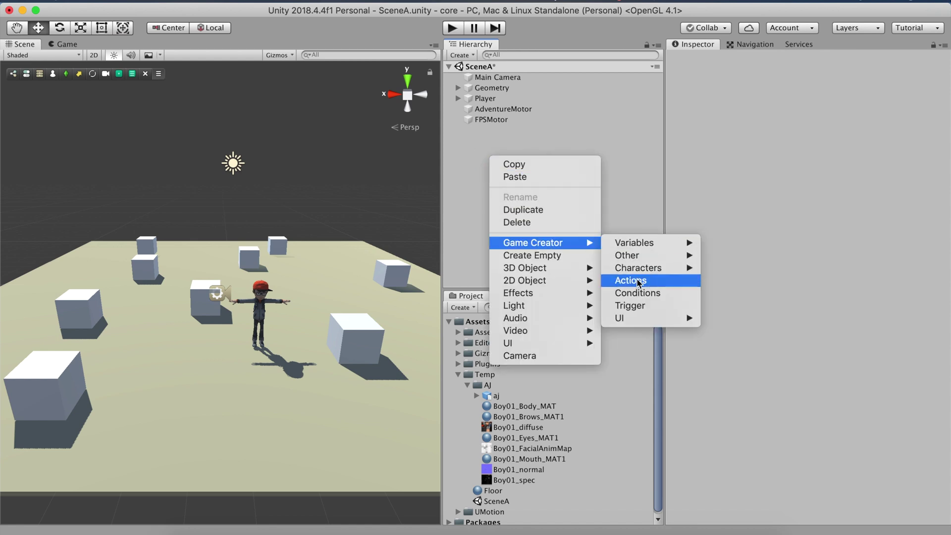
pyautogui.click(639, 308)
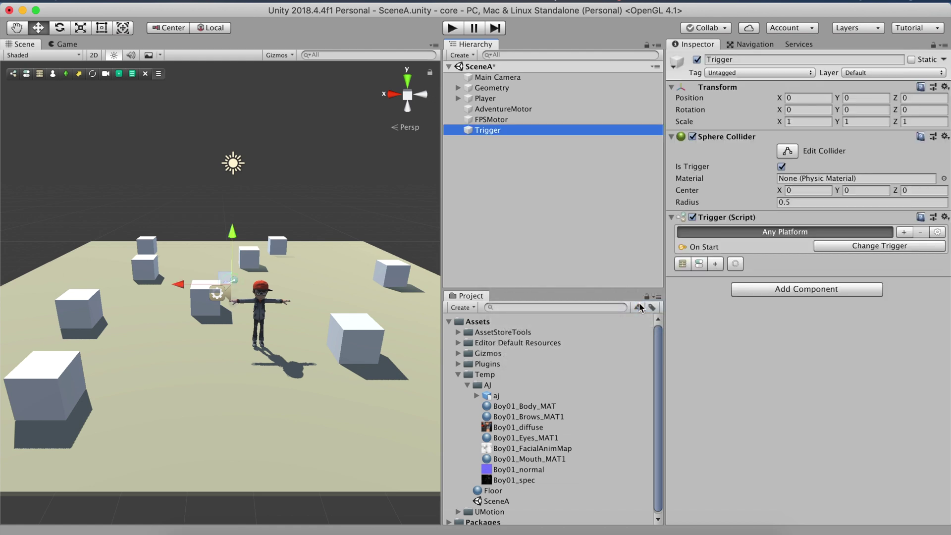
pyautogui.click(865, 247)
pyautogui.write('o')
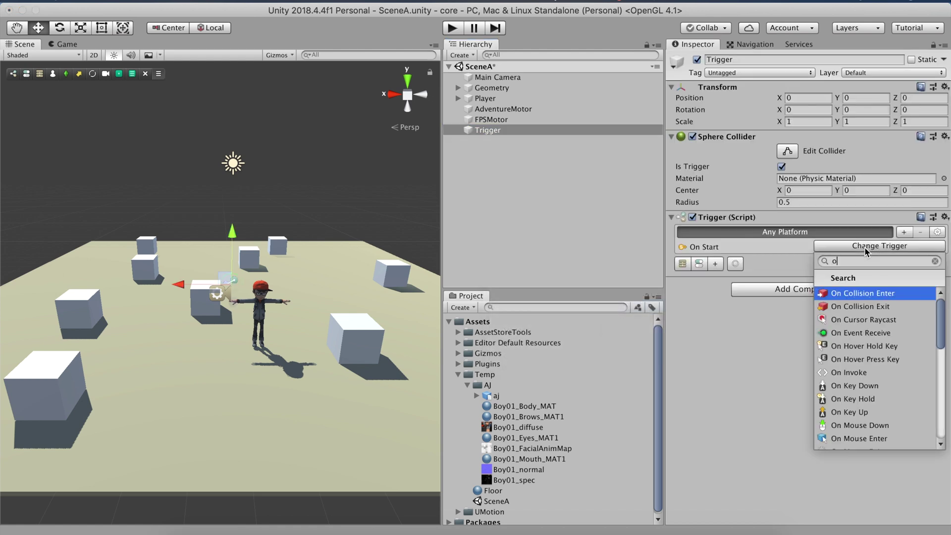
pyautogui.write('n ke')
pyautogui.press('Down')
pyautogui.press('Down')
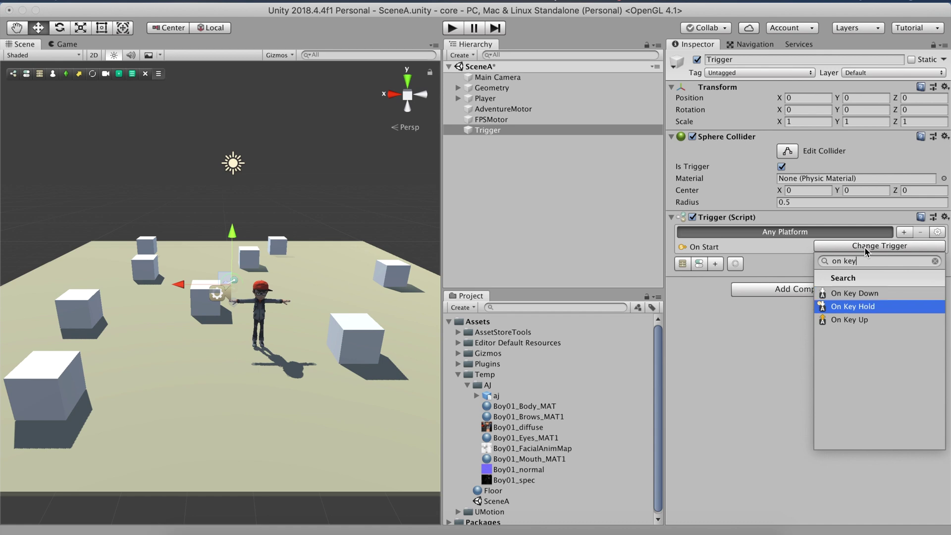
pyautogui.press('Return')
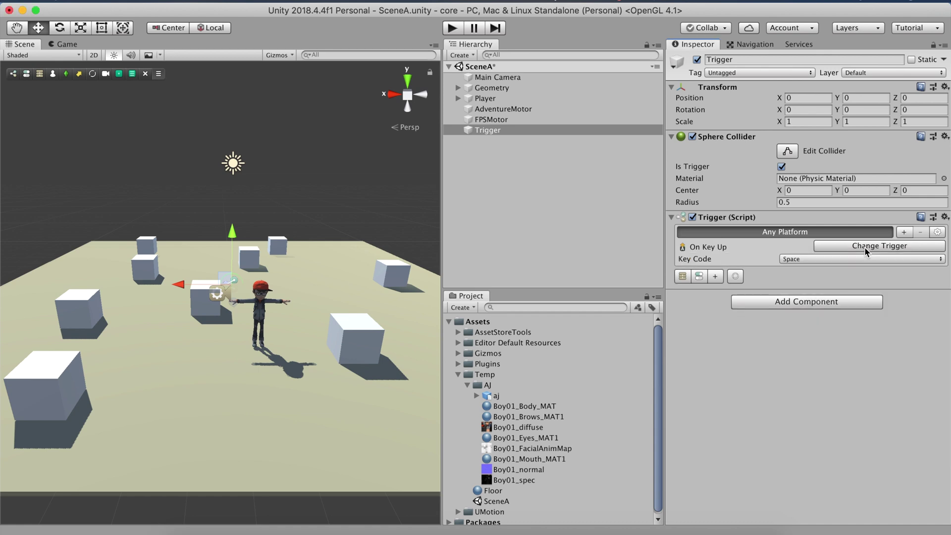
# Set the trigger's key code to C
pyautogui.click(839, 260)
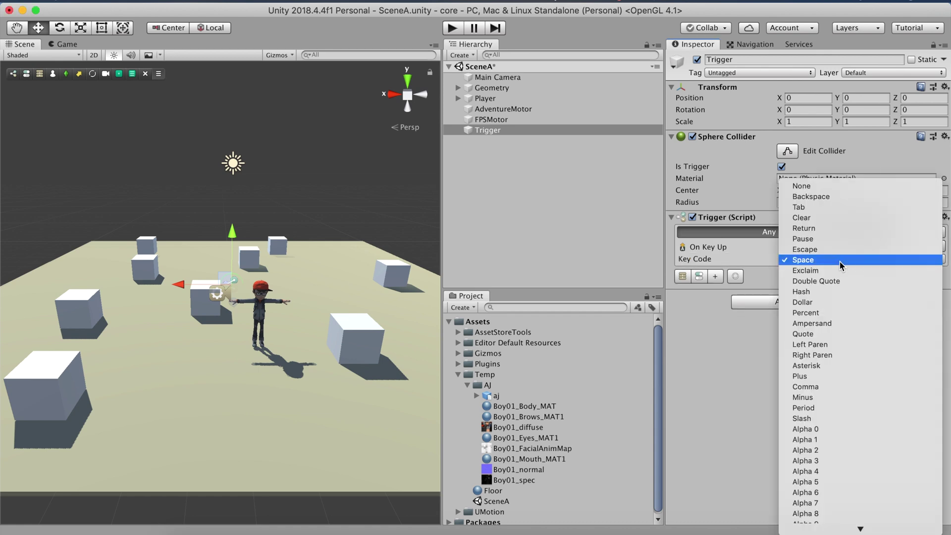
pyautogui.scroll(-10, 841, 266)
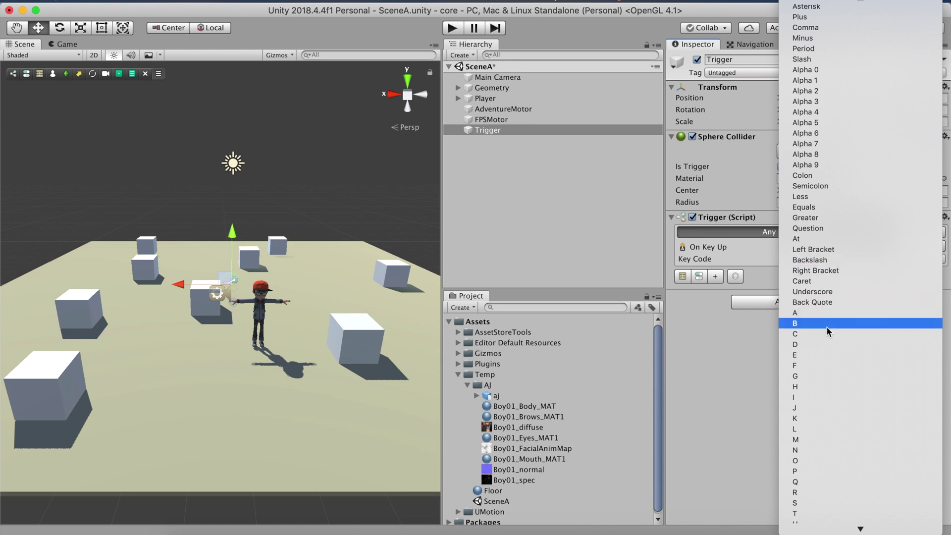
pyautogui.click(827, 334)
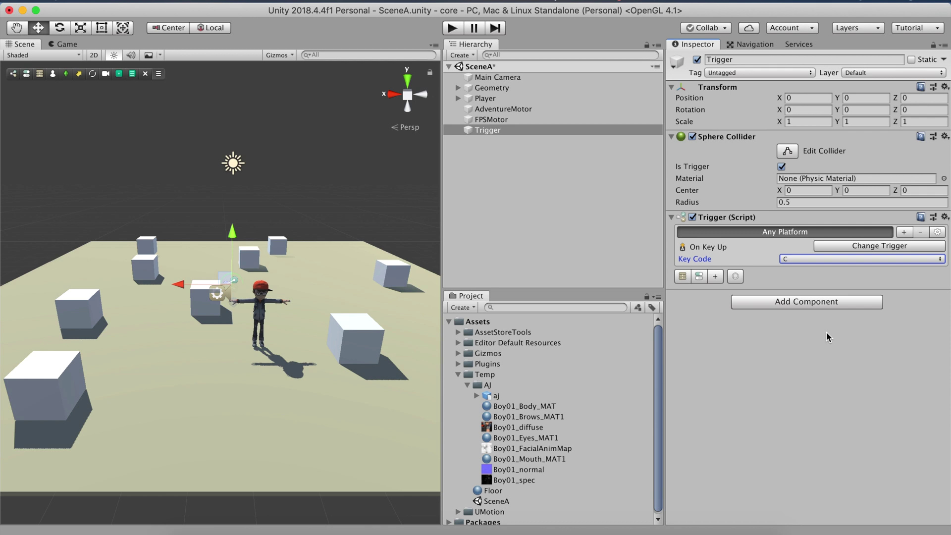
# Create a Conditions object from the trigger and add a clause to it
pyautogui.click(699, 276)
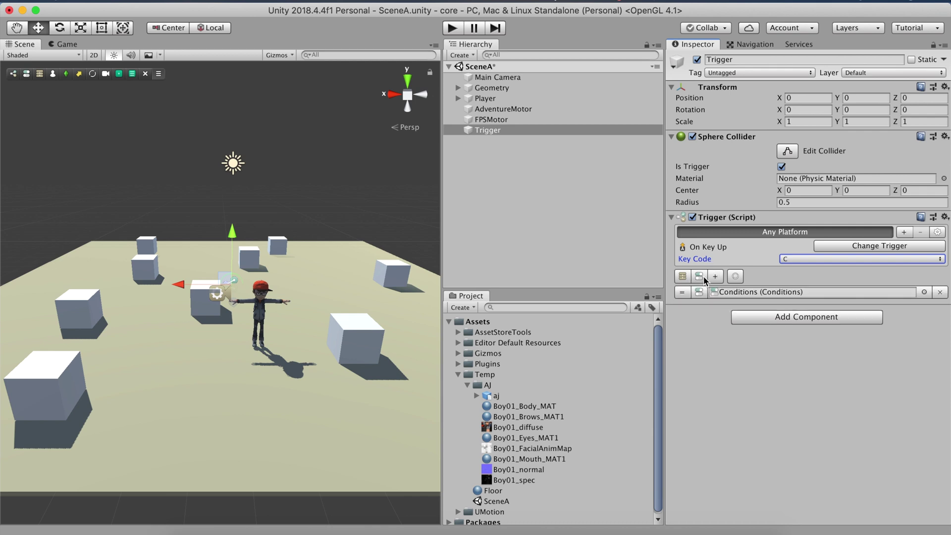
pyautogui.doubleClick(730, 292)
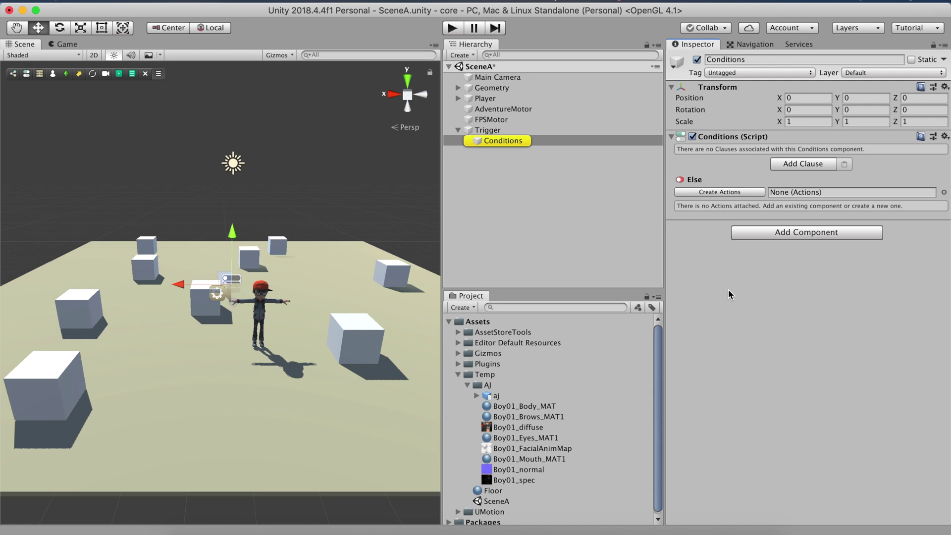
pyautogui.click(803, 164)
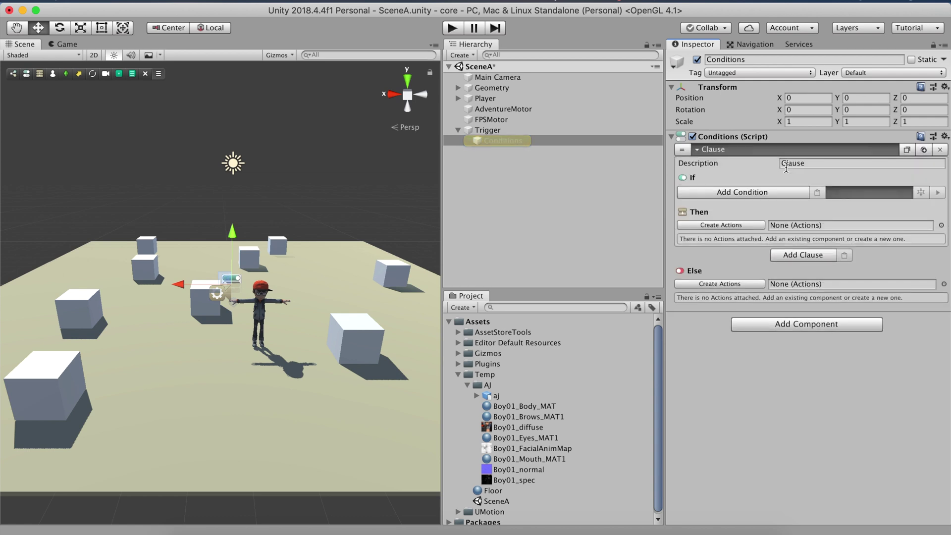
# Add a Pattern condition to the clause and go over its alternating True and False entries
pyautogui.click(765, 193)
pyautogui.write('patt')
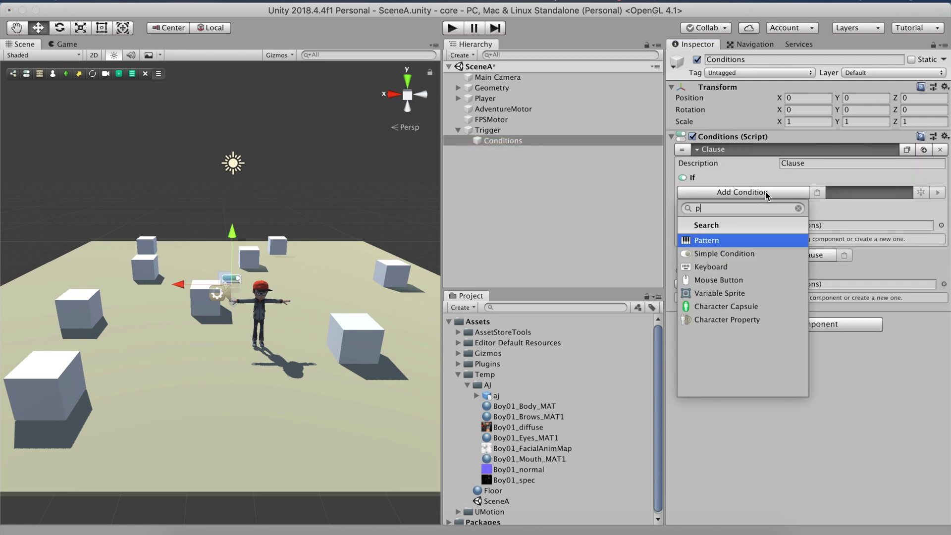
pyautogui.click(762, 241)
pyautogui.click(760, 221)
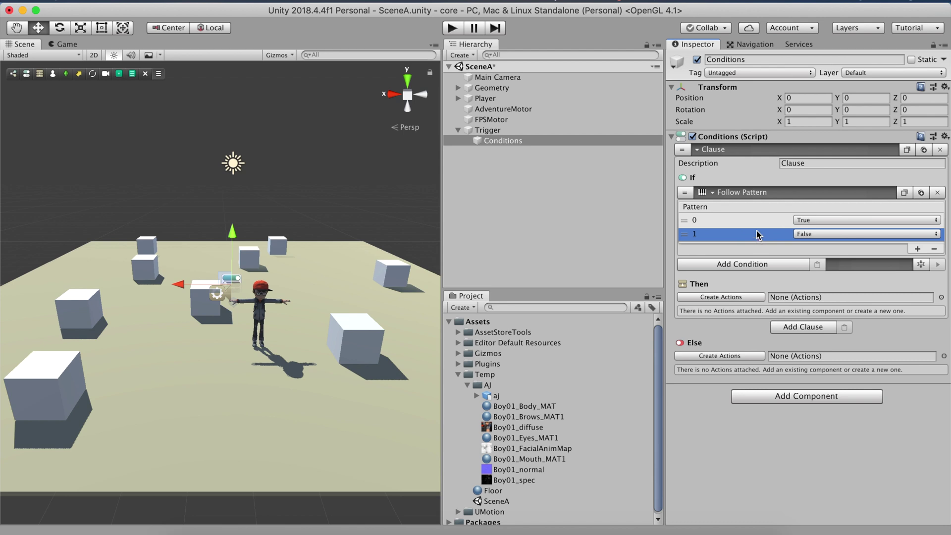
pyautogui.click(756, 224)
pyautogui.click(754, 232)
pyautogui.click(754, 221)
pyautogui.click(756, 236)
# Create actions for the clause's Then branch and add a Change Camera action to them
pyautogui.click(749, 296)
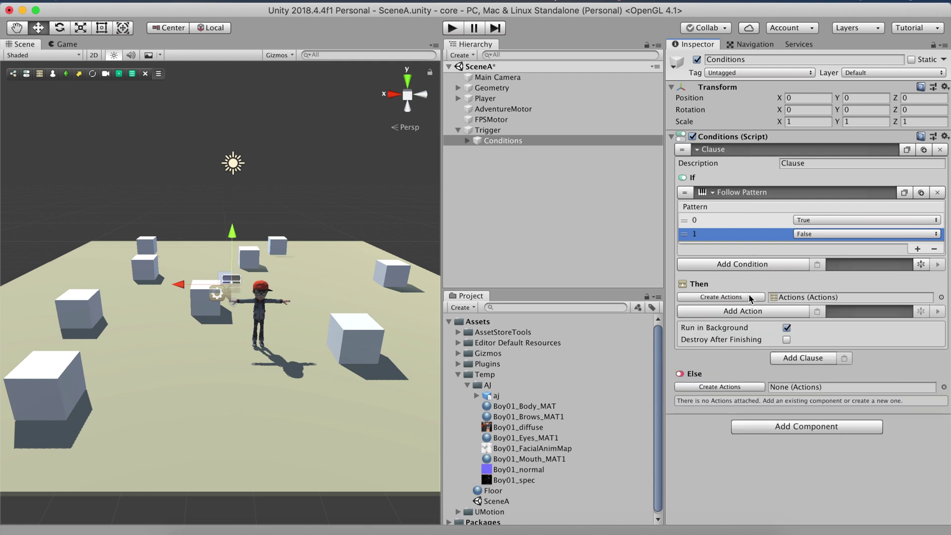
pyautogui.click(748, 312)
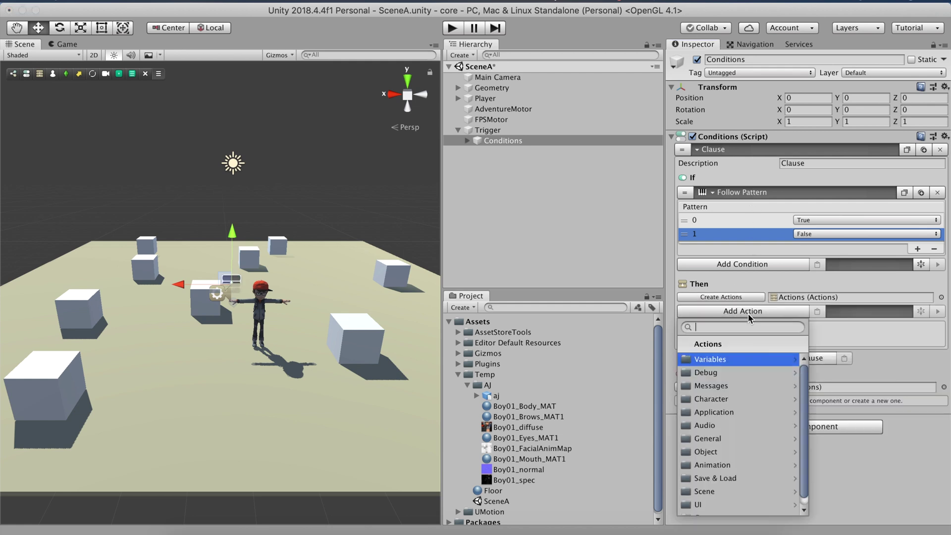
pyautogui.write('change ca')
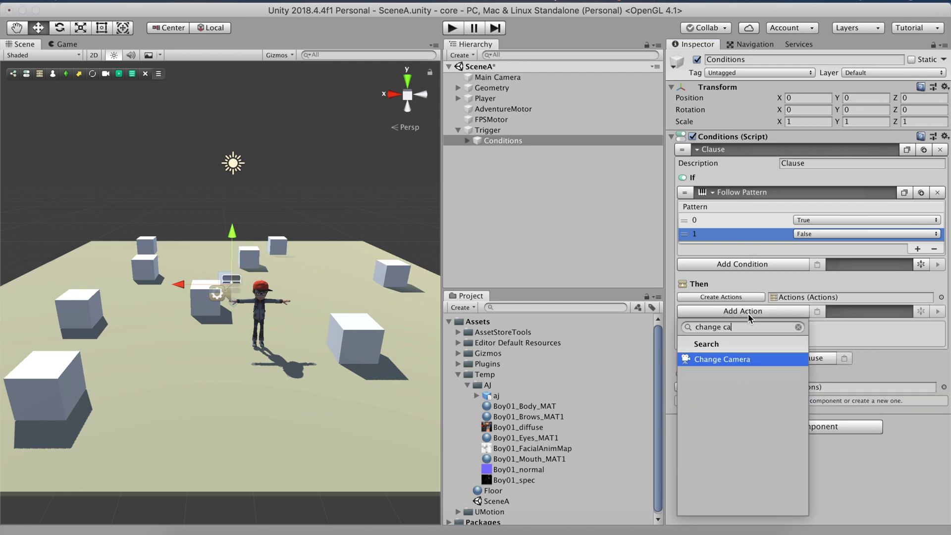
pyautogui.click(750, 359)
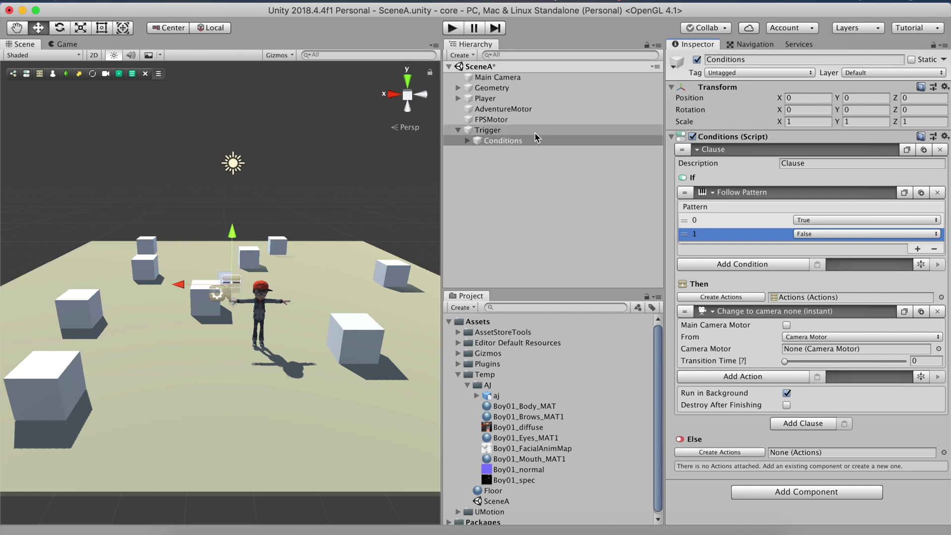
# Assign FPSMotor as the Then action's camera motor with a transition time of 0.5, and collapse the action
pyautogui.moveTo(527, 118); pyautogui.dragTo(808, 340)
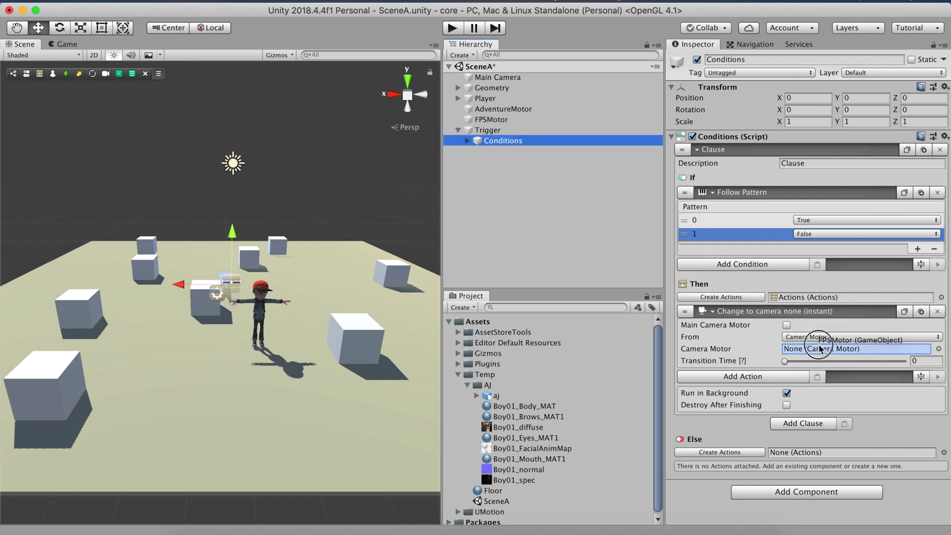
pyautogui.moveTo(820, 348); pyautogui.dragTo(820, 348)
pyautogui.click(930, 363)
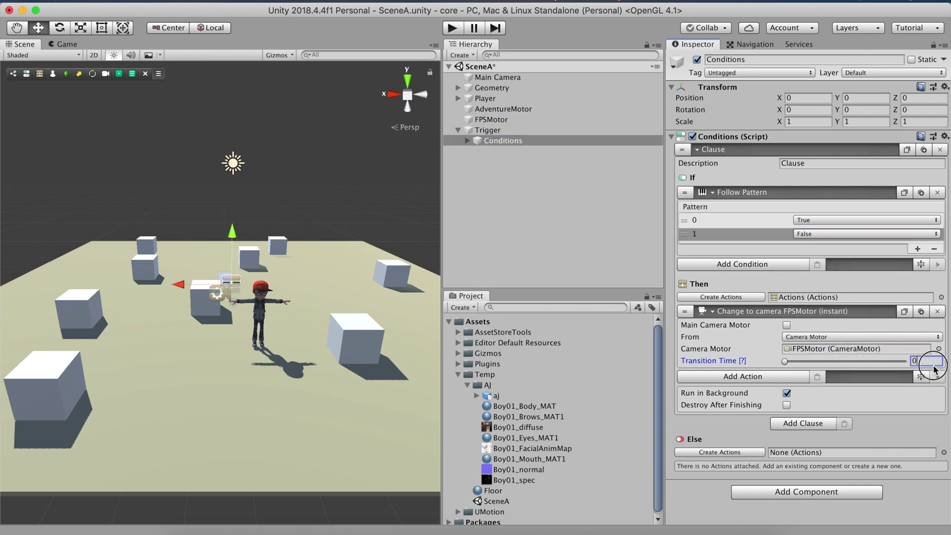
pyautogui.write('.5')
pyautogui.click(821, 312)
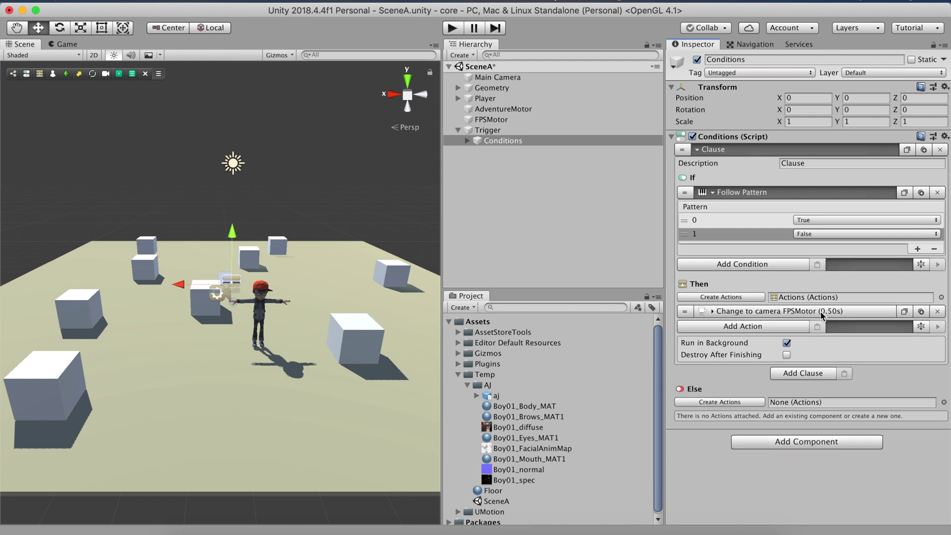
# Create actions for the Else branch and paste a copy of the Change Camera action into them
pyautogui.click(744, 402)
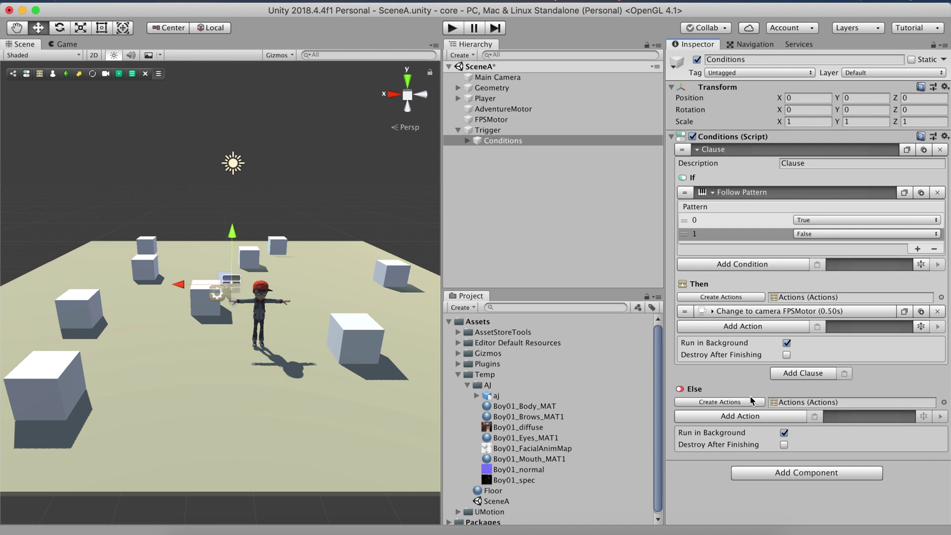
pyautogui.click(905, 312)
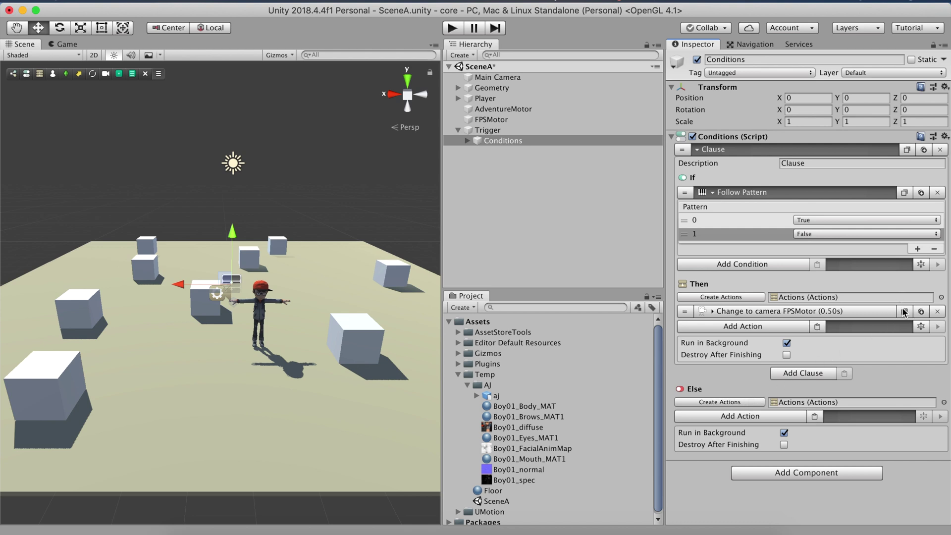
pyautogui.click(815, 416)
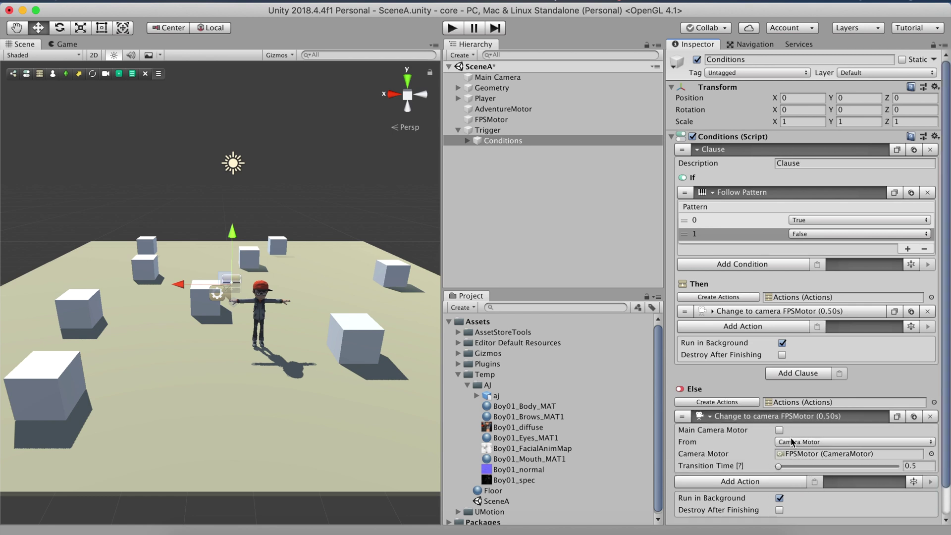
# Assign AdventureMotor to the Else camera action, set its transition time to 0, and save the scene
pyautogui.moveTo(524, 110); pyautogui.dragTo(831, 452)
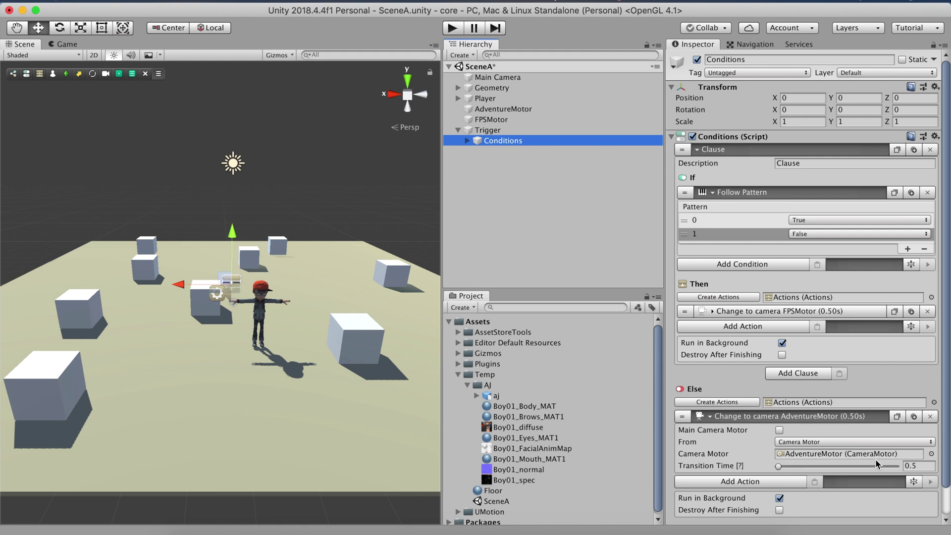
pyautogui.moveTo(779, 466); pyautogui.dragTo(775, 469)
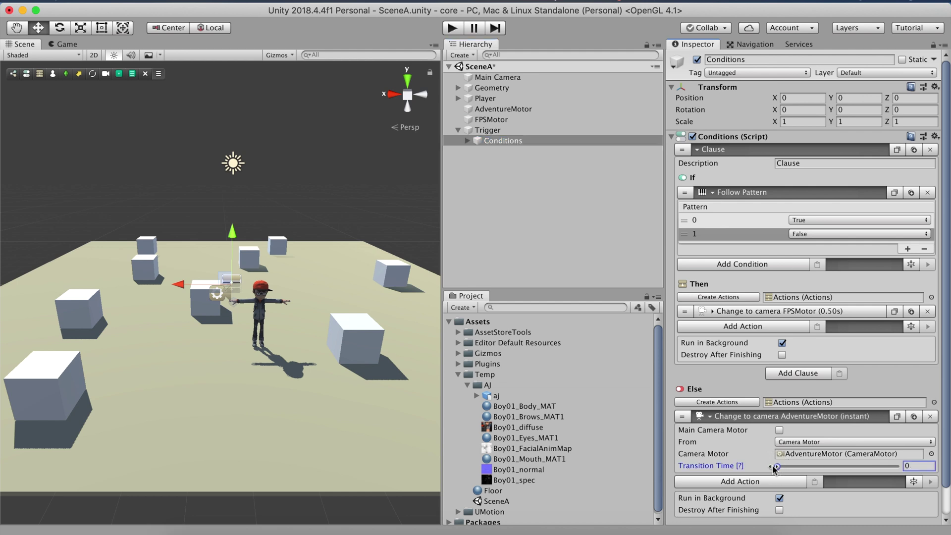
pyautogui.click(774, 418)
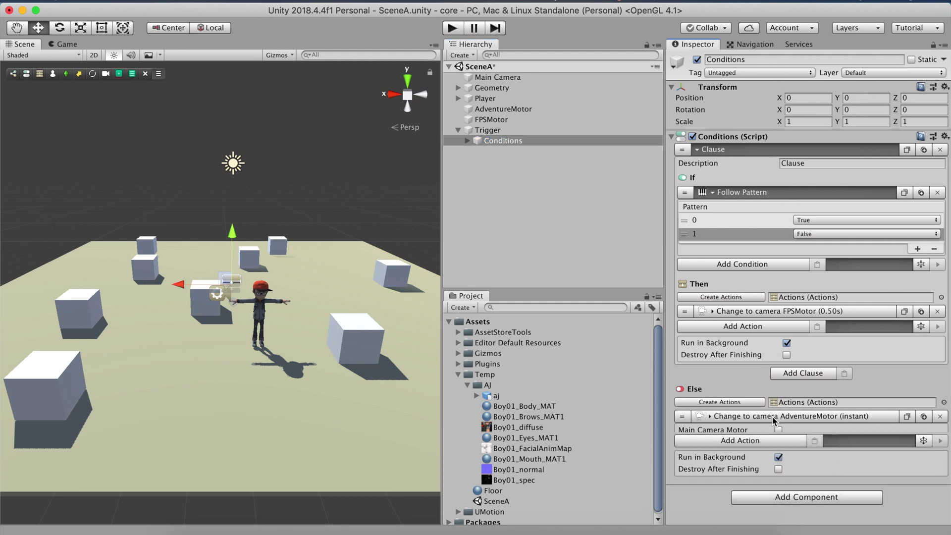
pyautogui.press('super+s')
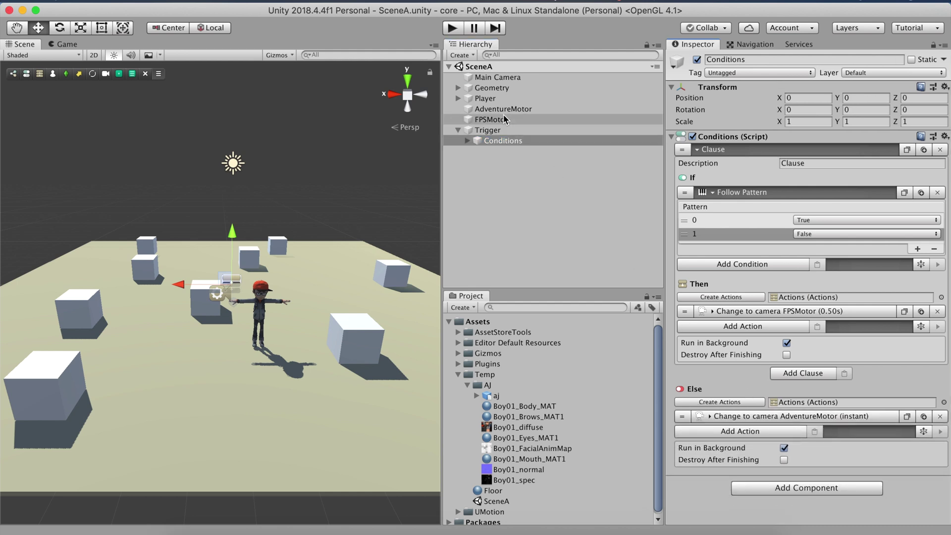
# Play-test walking and jumping while switching between the first-person and adventure cameras
pyautogui.click(448, 29)
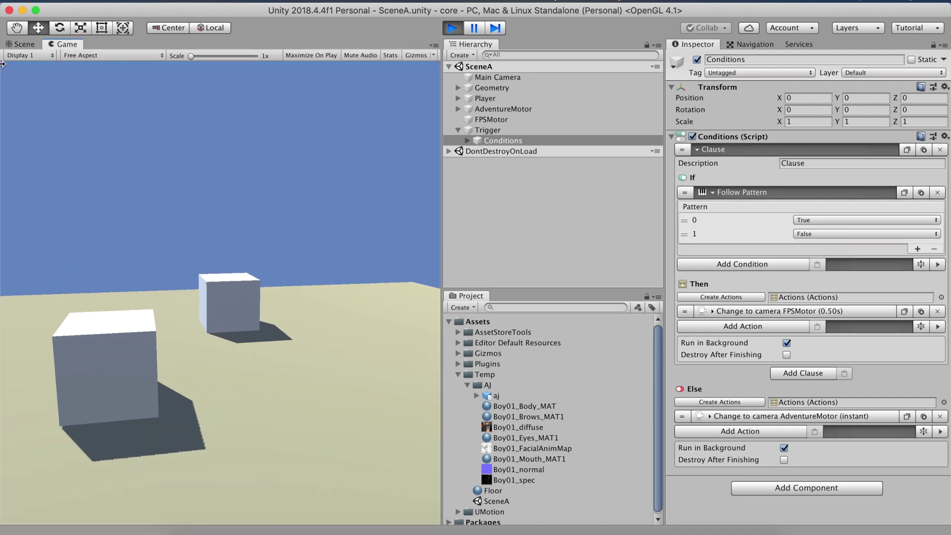
pyautogui.press('w')
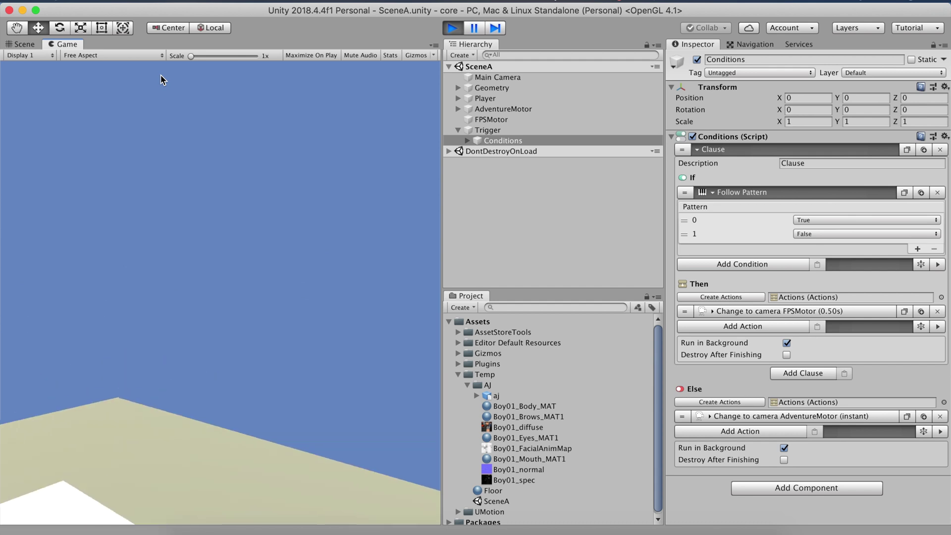
pyautogui.press('w')
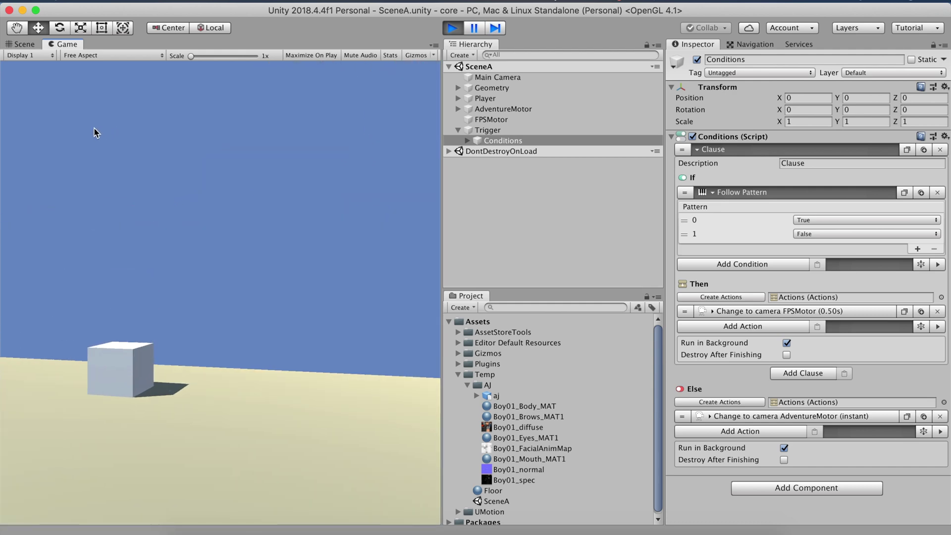
pyautogui.press('w')
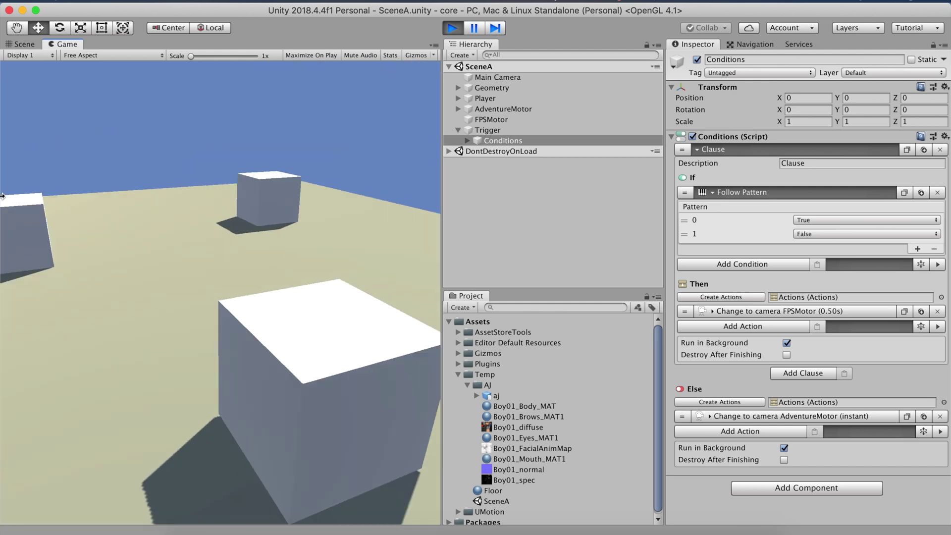
pyautogui.press('space')
pyautogui.press('w')
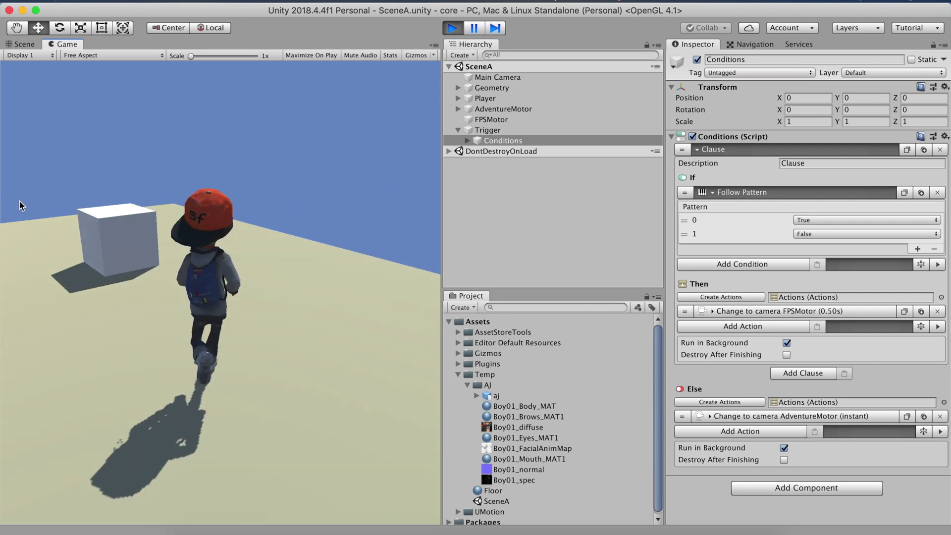
pyautogui.press('w')
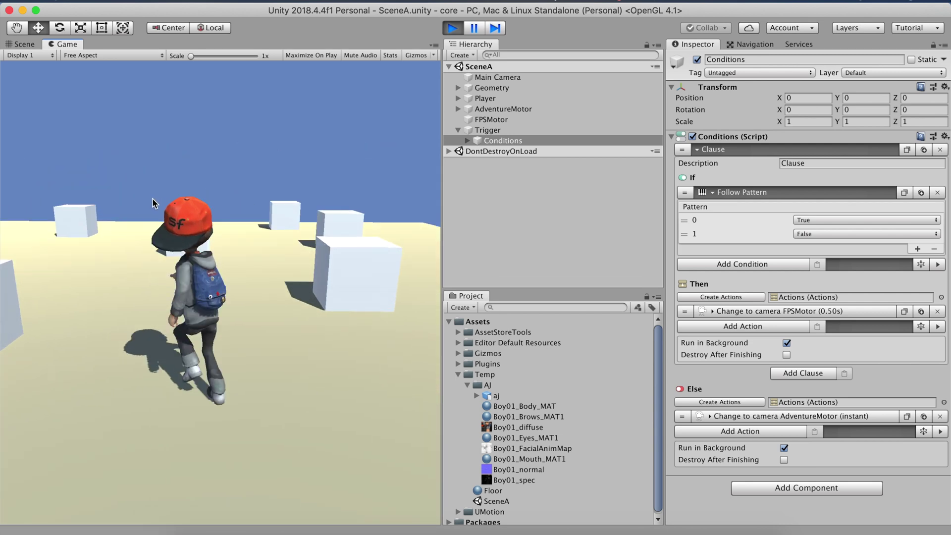